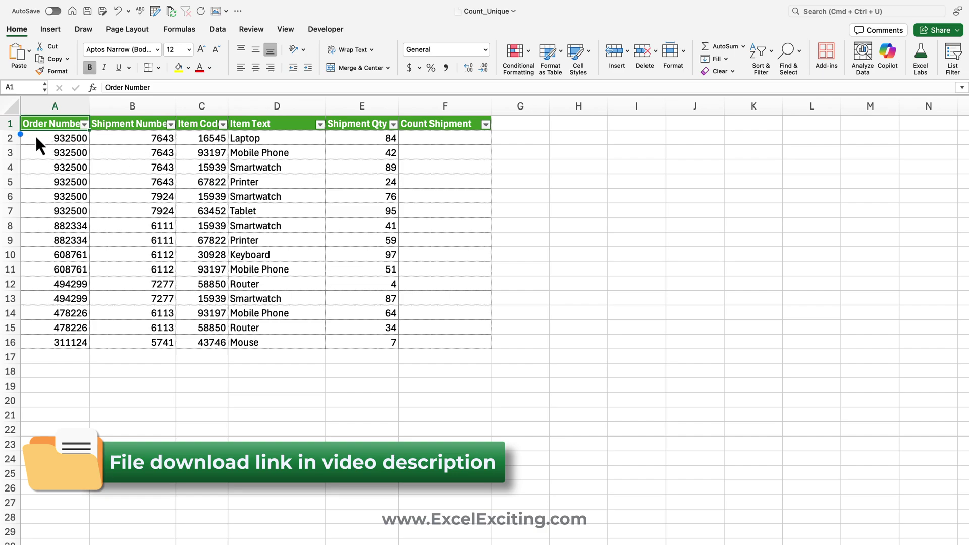
Outline order 932500's rows, tick each shipment number, and box the 7643 and 7924 groups separately
drag(23, 132, 491, 217)
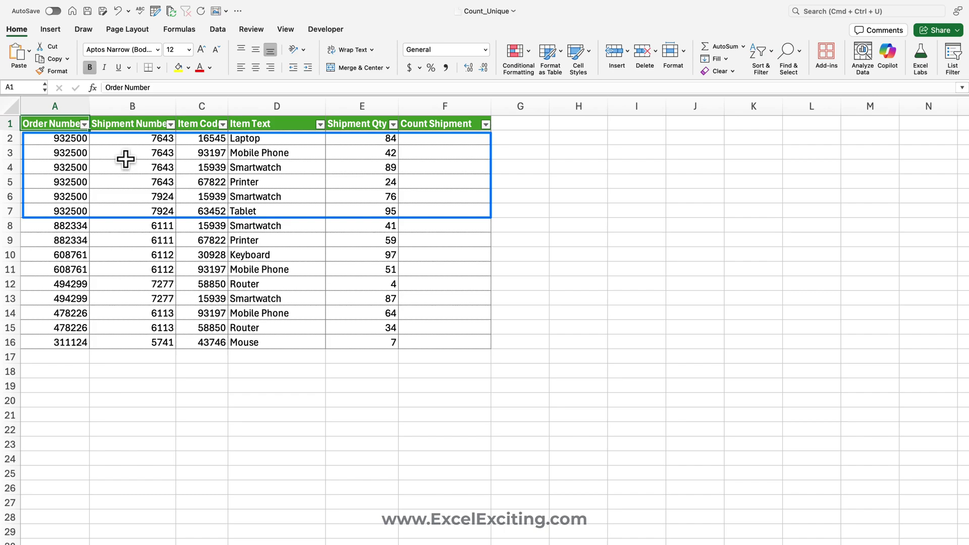
click(138, 139)
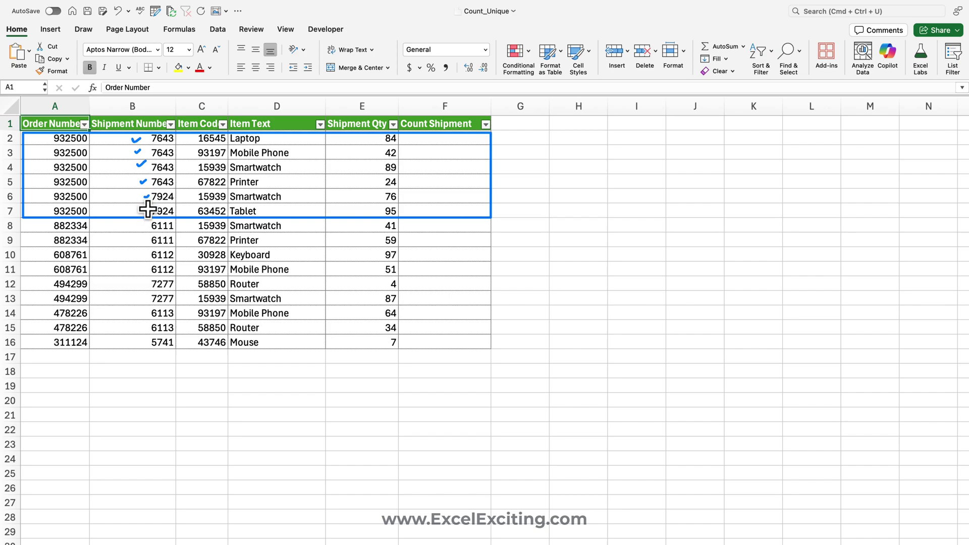
drag(143, 209, 151, 206)
mouse_move(92, 135)
mouse_down()
mouse_move(159, 149)
mouse_move(176, 187)
mouse_up()
drag(92, 191, 174, 218)
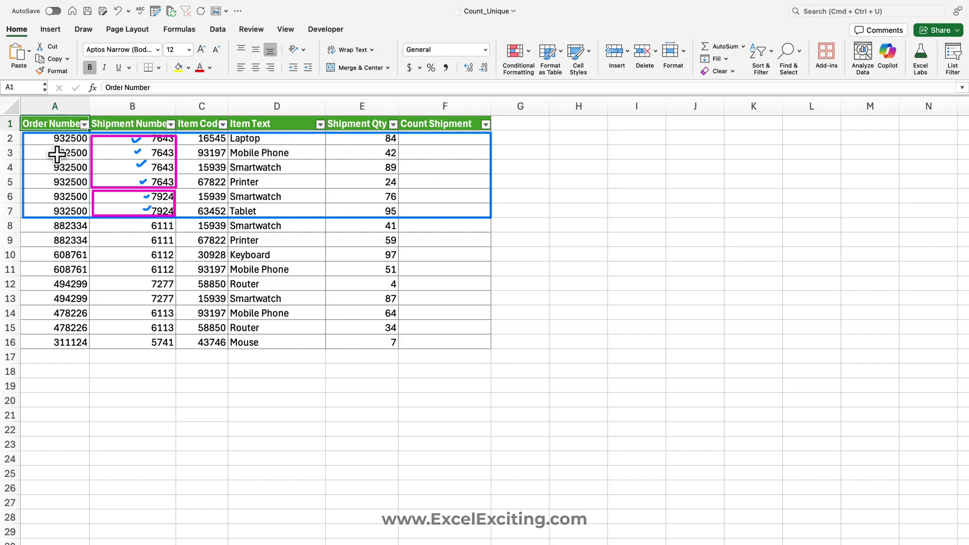
Insert a PivotTable from the orders data on the existing worksheet at cell I2
click(51, 31)
click(20, 54)
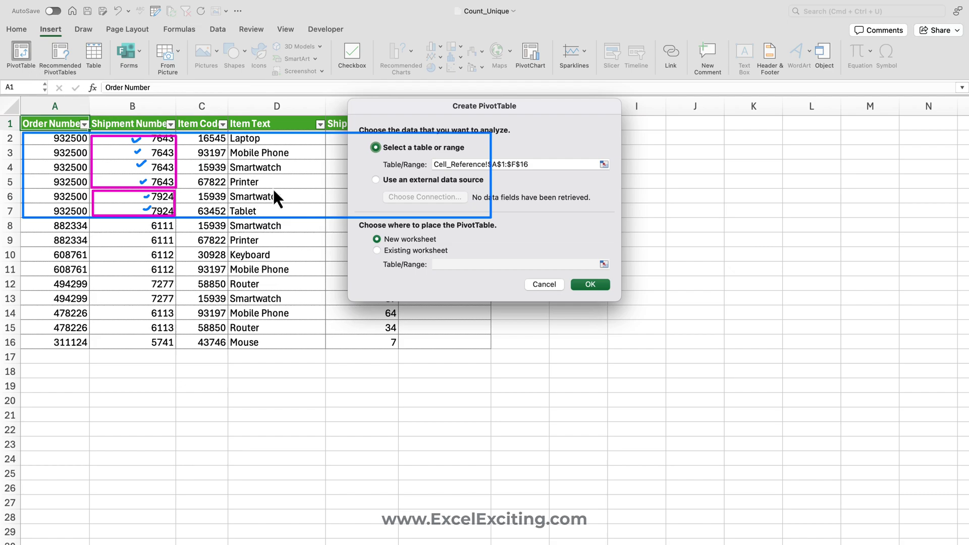
click(390, 251)
click(653, 140)
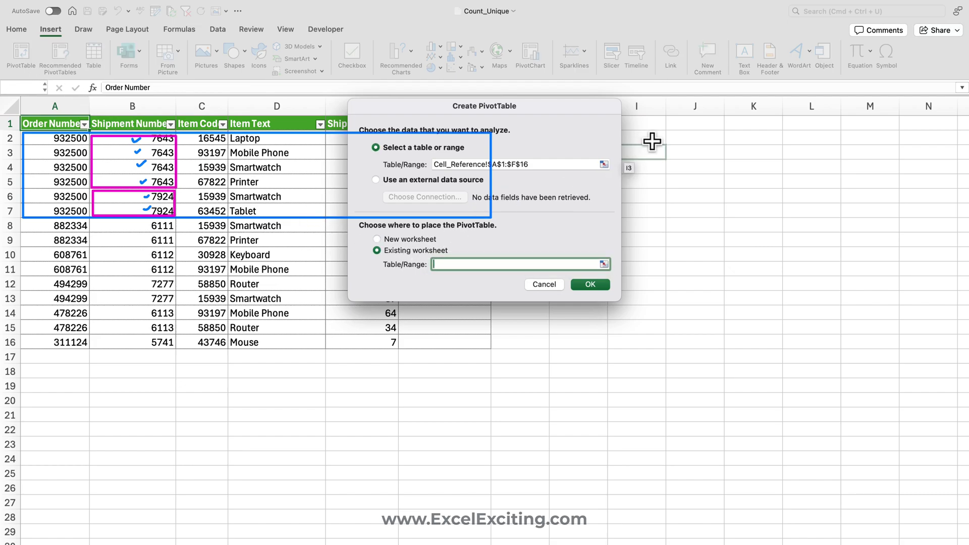
click(595, 284)
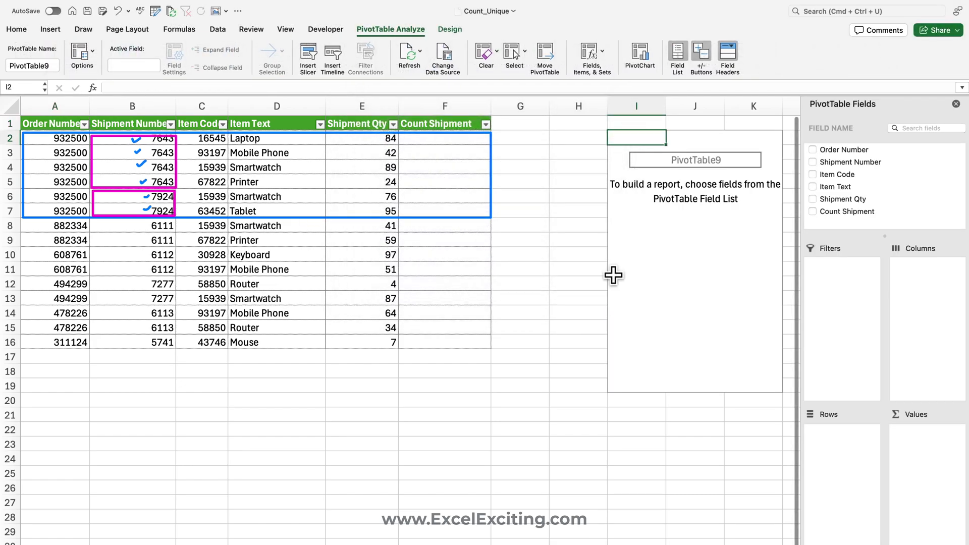
Put Order Number in Rows and Shipment Number in Values, summarized by Count
drag(845, 151, 850, 470)
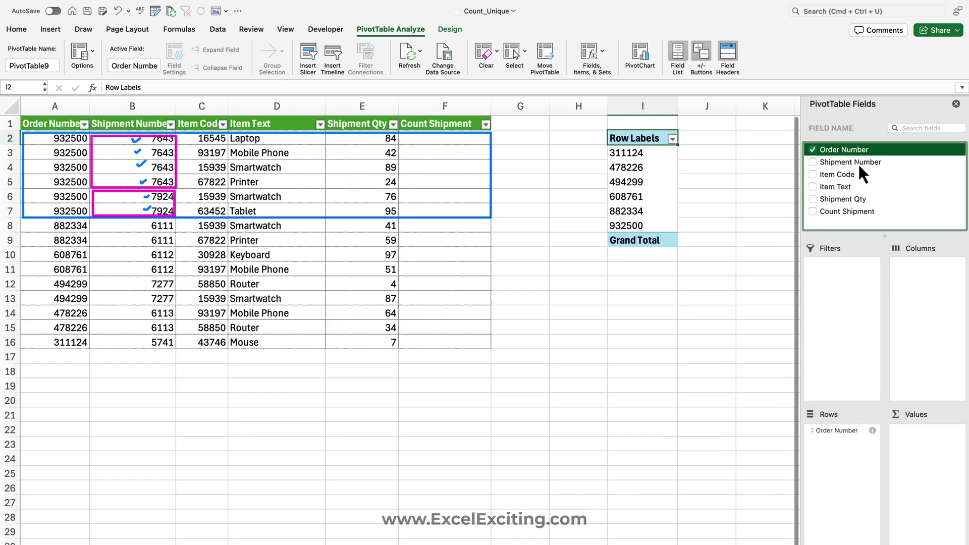
drag(858, 162, 934, 469)
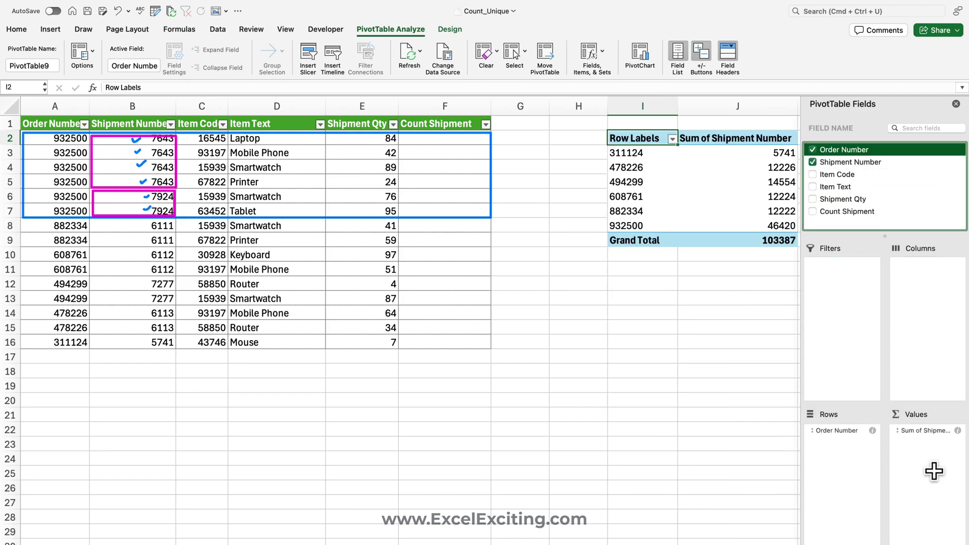
click(958, 430)
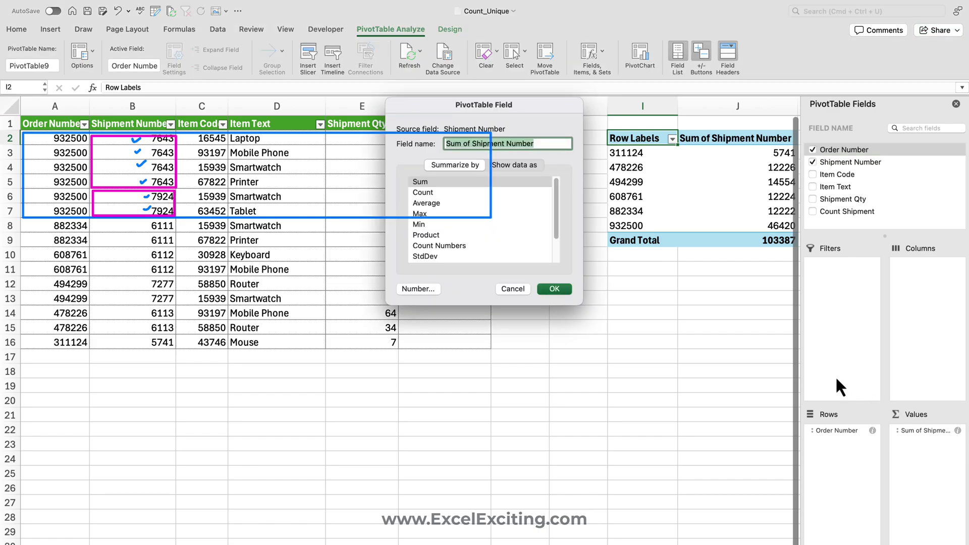
click(428, 194)
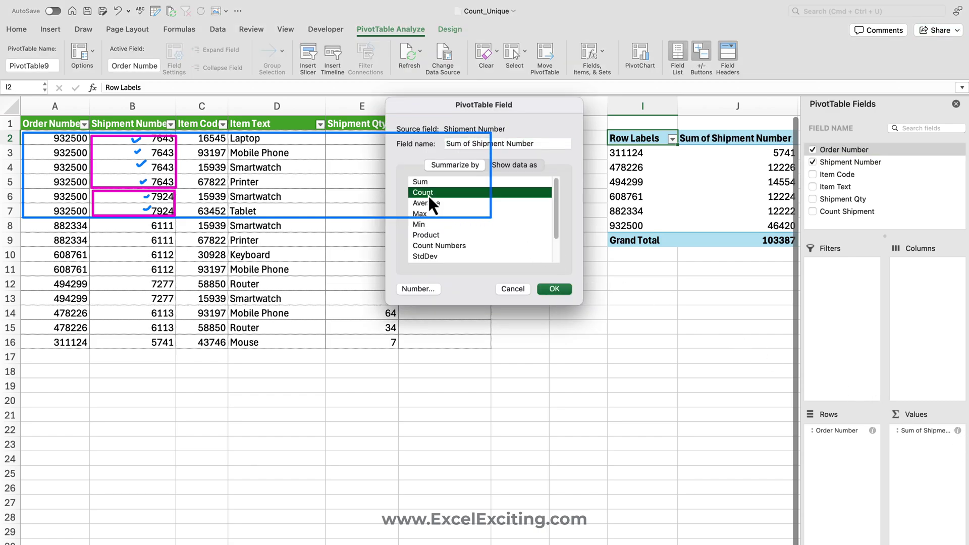
click(553, 290)
click(956, 103)
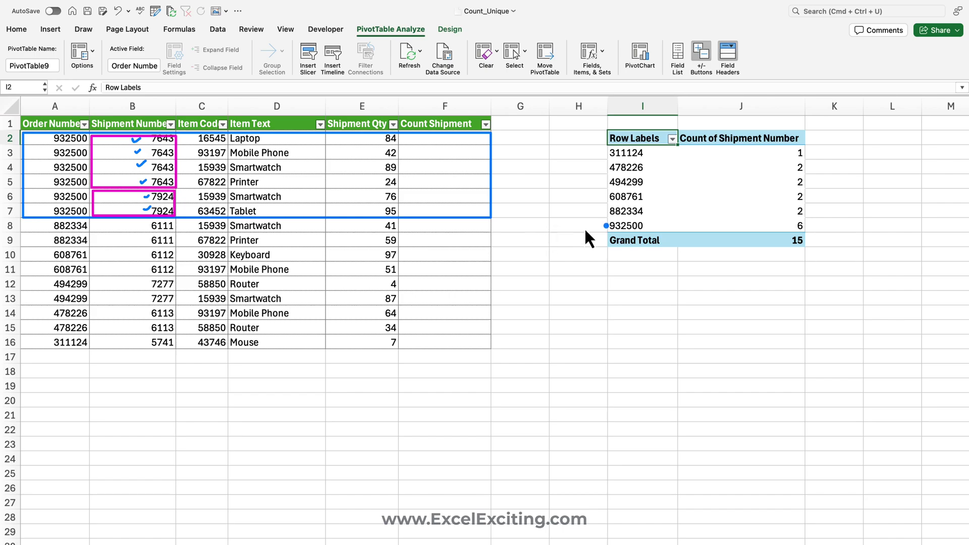
Box the 932500 pivot row, draw an arrow to its data rows, and mark them with a 2
drag(607, 220, 804, 231)
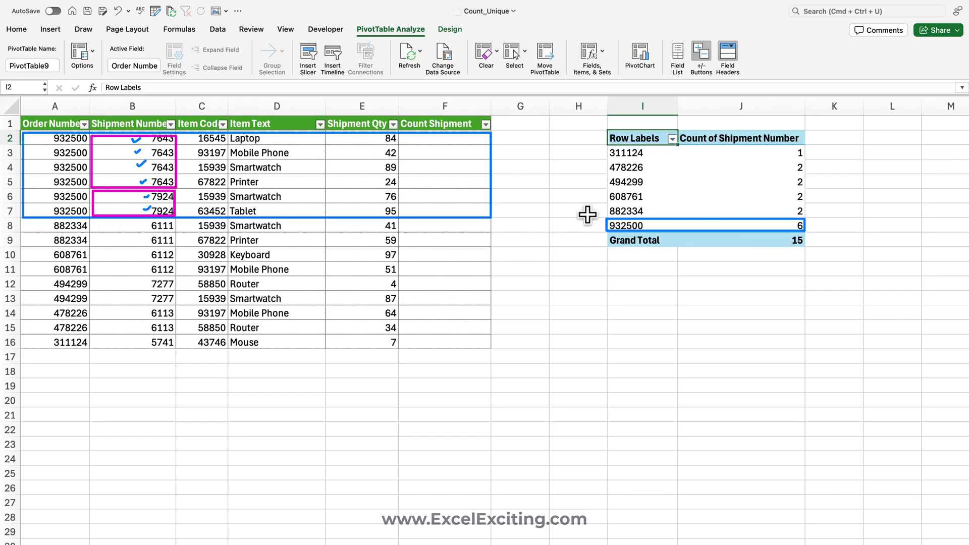
drag(607, 226, 496, 185)
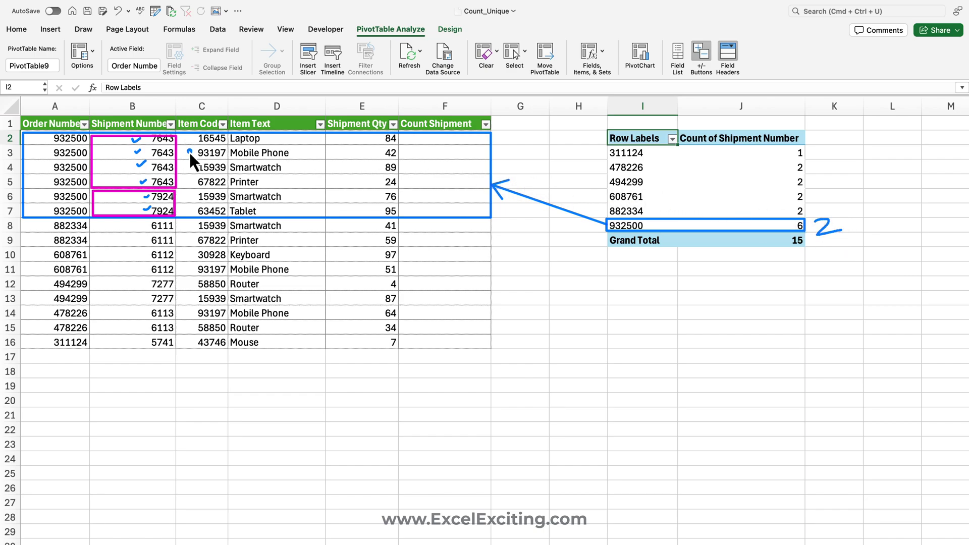
drag(188, 151, 187, 170)
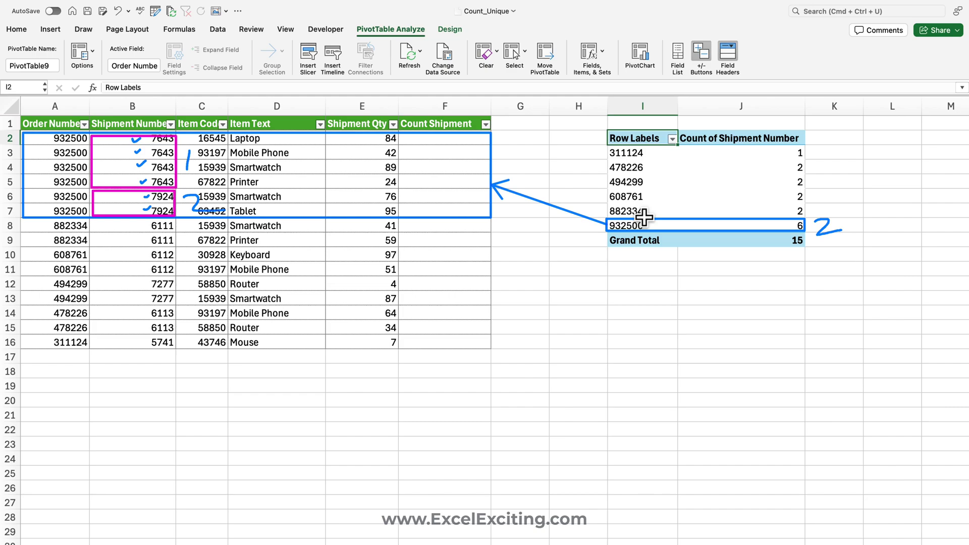
Clear the pen markup and select F2, checking the column B shipment numbers
click(516, 142)
click(476, 142)
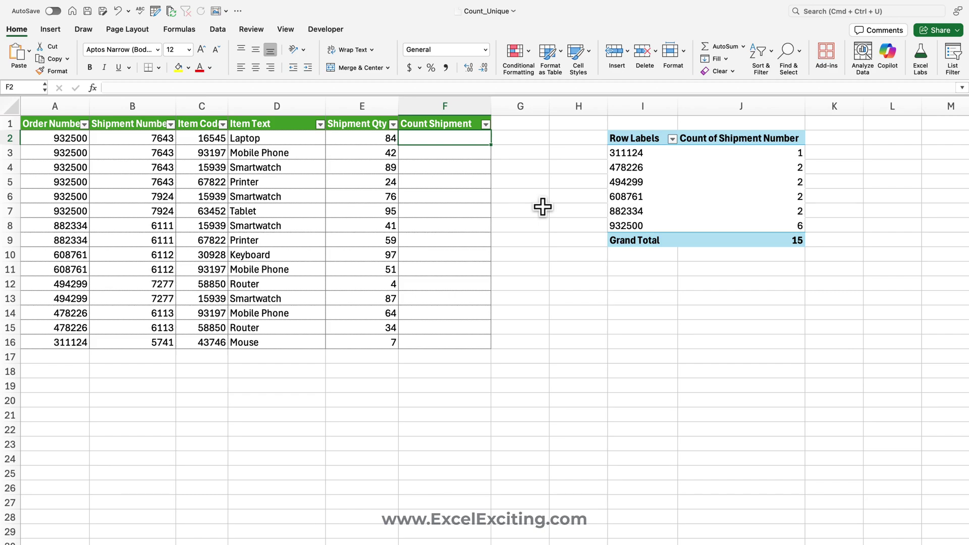
drag(137, 137, 151, 341)
click(428, 141)
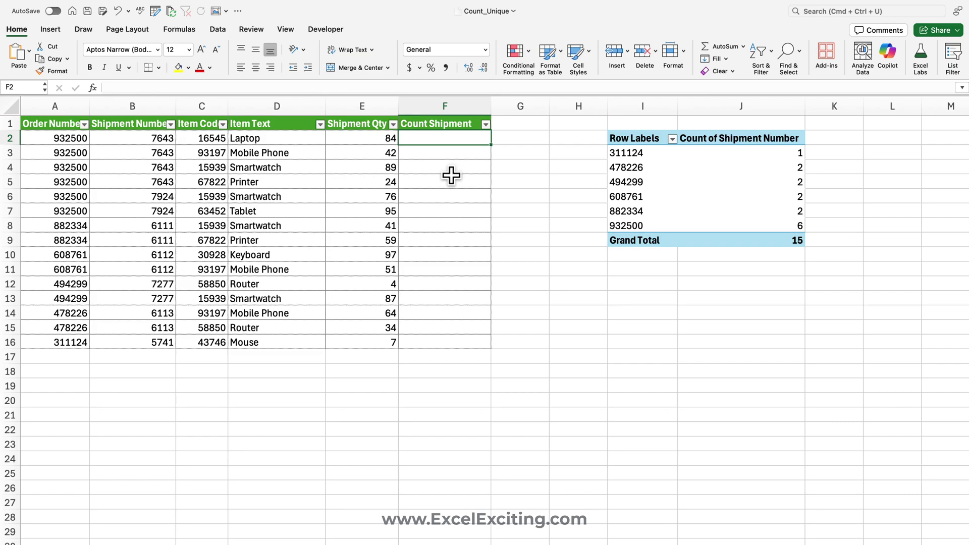
Start F2's COUNTIFS formula with the absolute count range $B$2:$B$2
text(=countif)
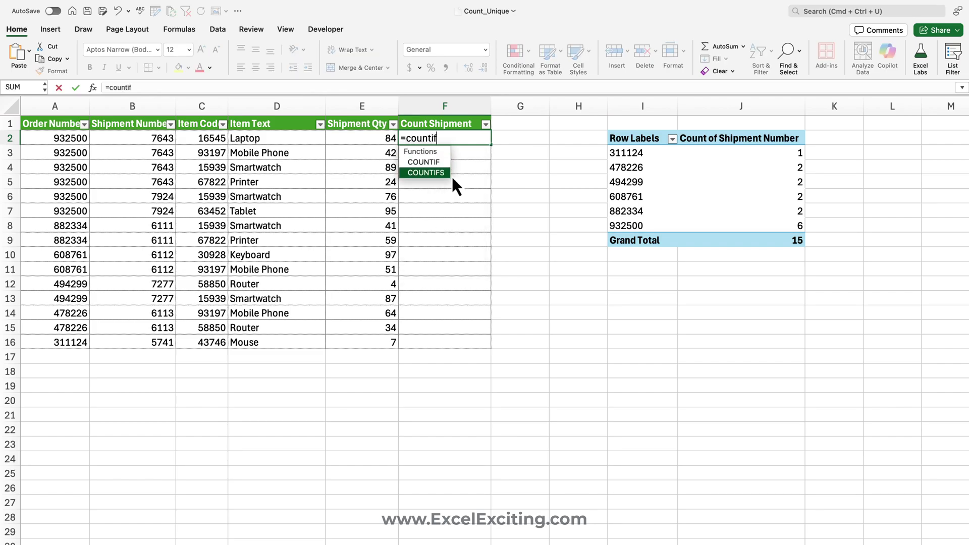
key(Tab)
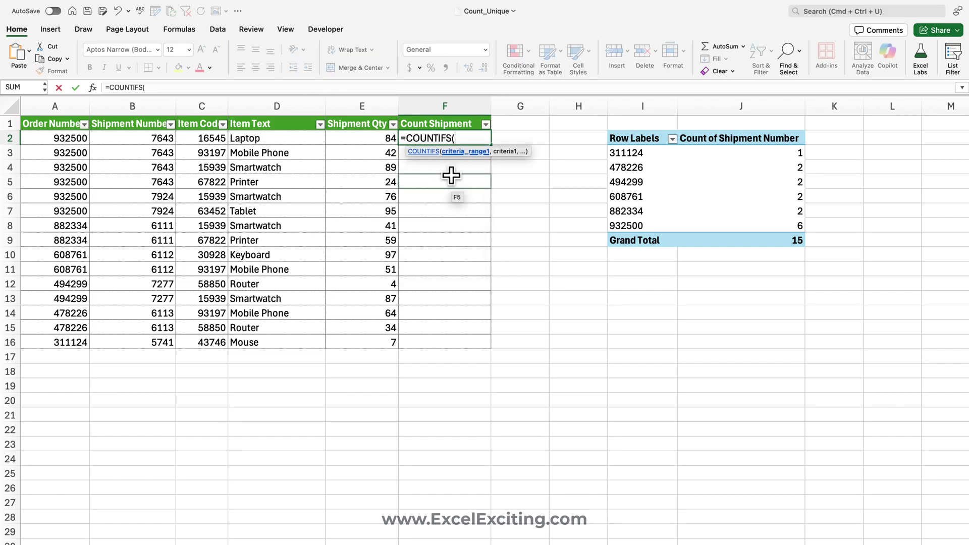
mouse_move(149, 141)
mouse_down()
mouse_move(144, 134)
mouse_move(142, 338)
mouse_move(142, 187)
mouse_move(157, 142)
mouse_up()
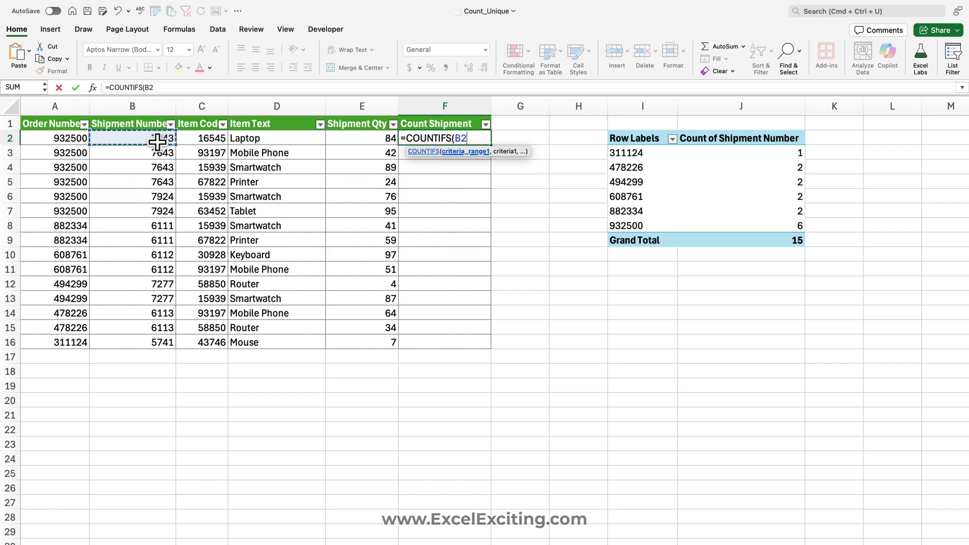
text(:B2,)
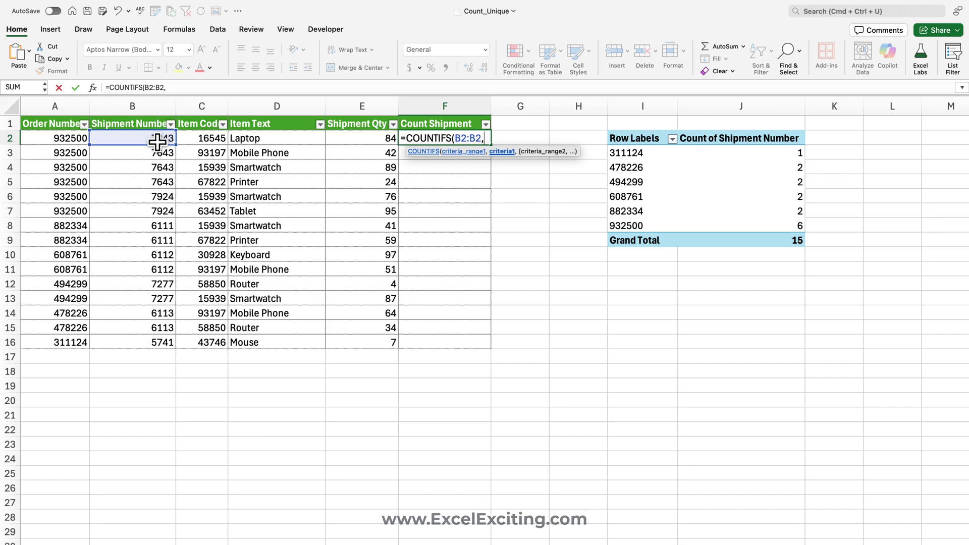
text(b)
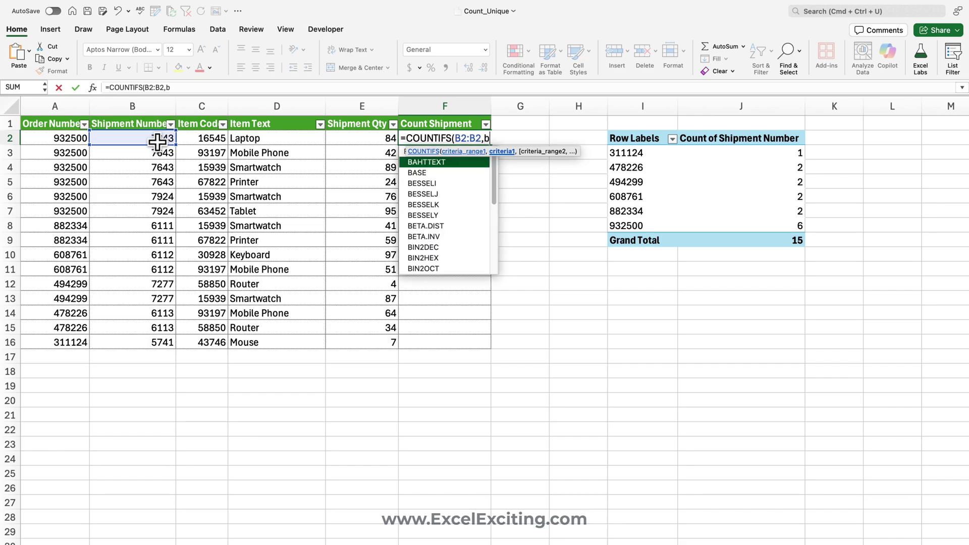
text(2)
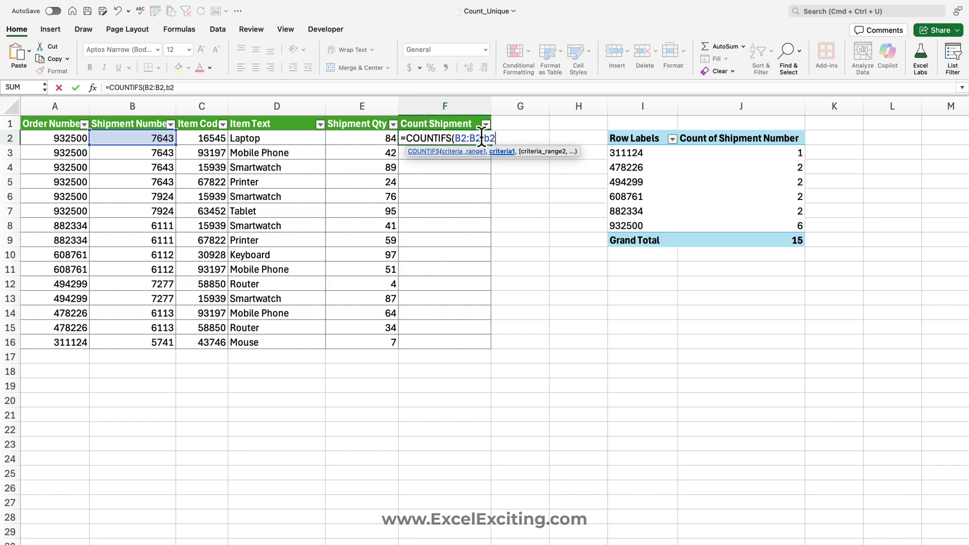
click(462, 151)
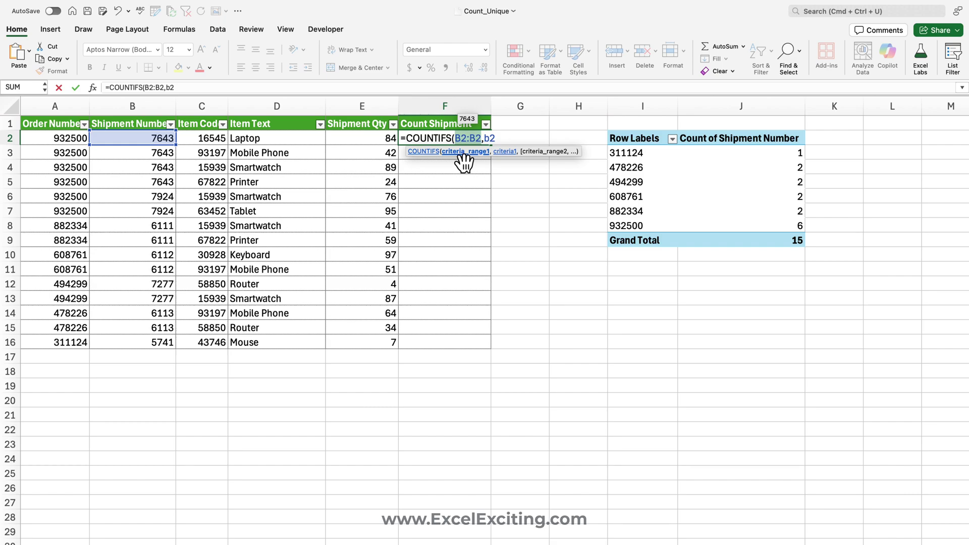
key(F4)
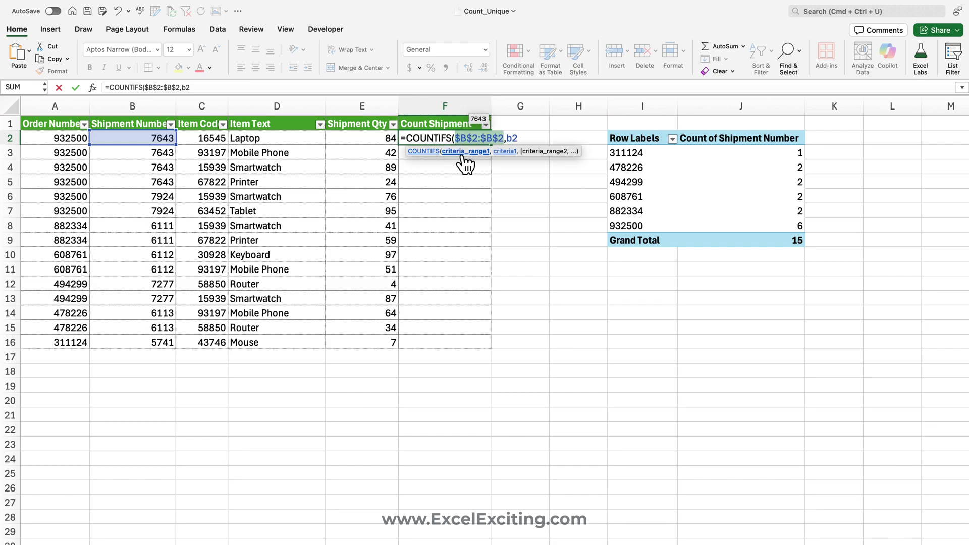
Set the criteria to $B2 and enter =COUNTIFS($B$2:$B$2,$B2) in F2
click(504, 152)
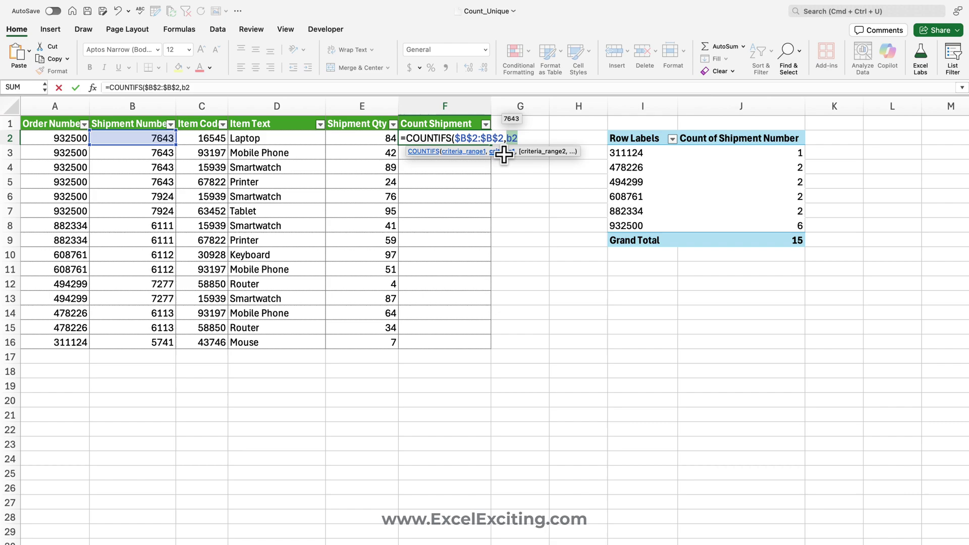
key(F4)
key(F4)
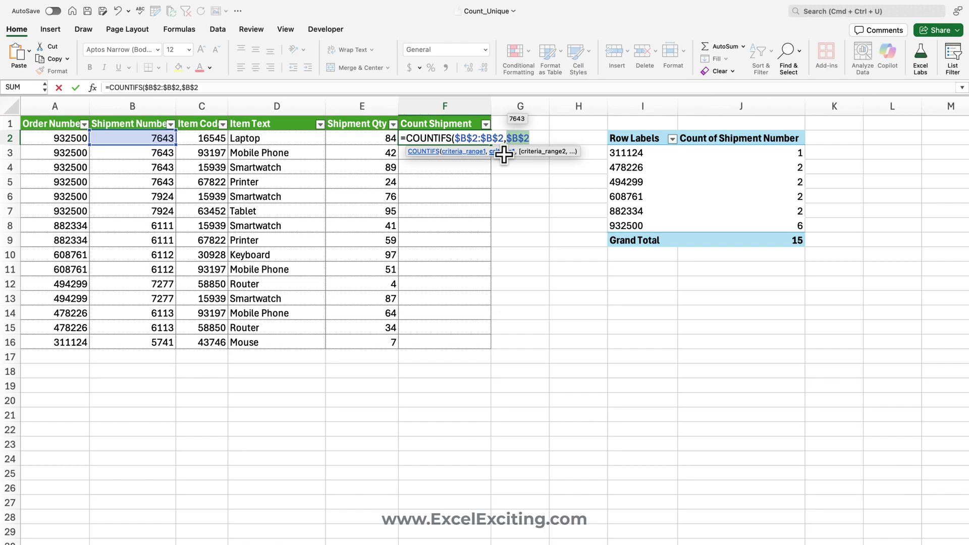
key(F4)
key(BackSpace)
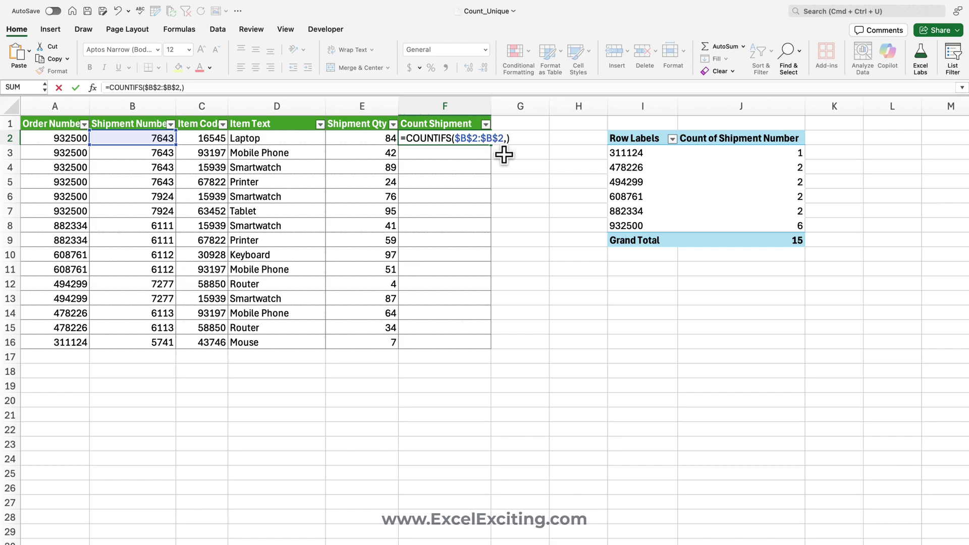
text(b2)
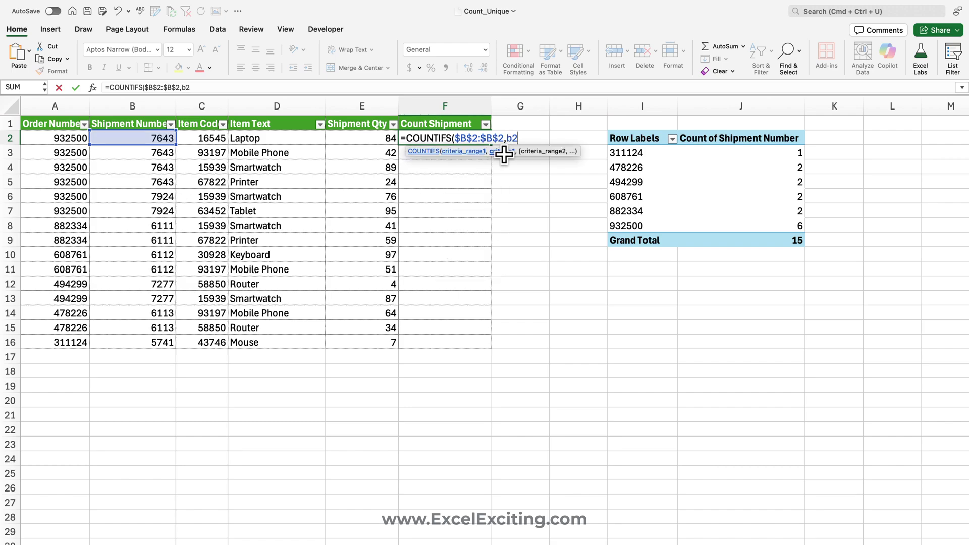
key(F4)
key(F4)
key(F4)
text())
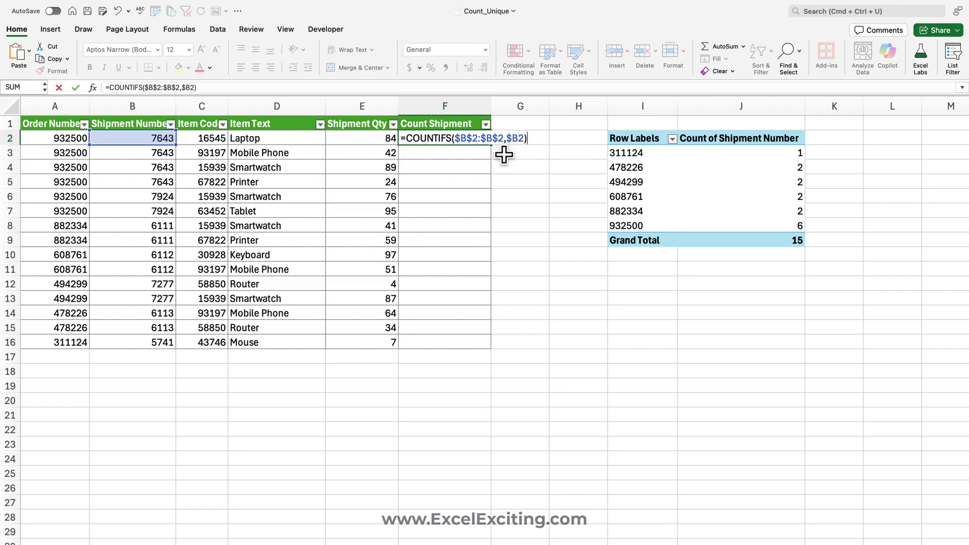
key(Return)
click(477, 143)
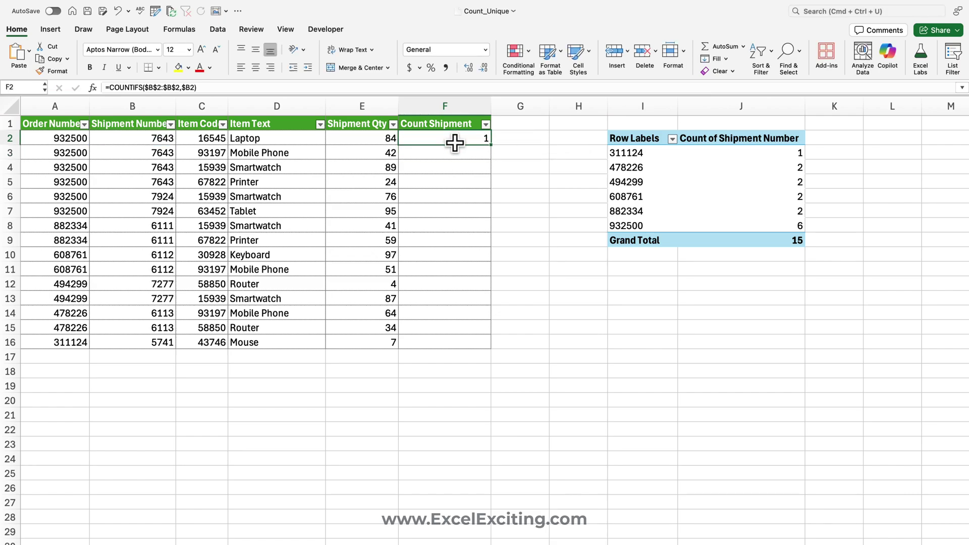
Fill the F2 COUNTIFS formula down to F16 and review its $B$2:$B$2 count range
drag(491, 145, 493, 343)
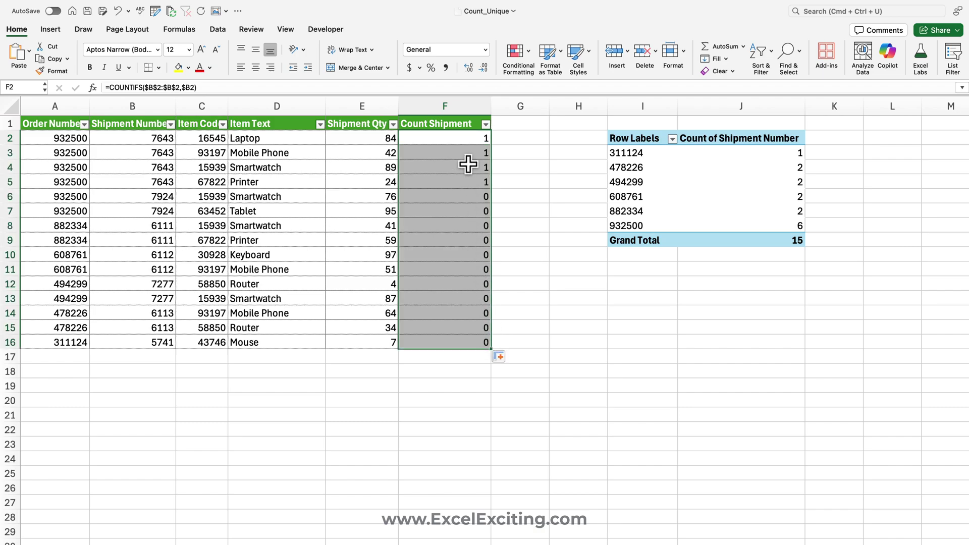
double_click(465, 141)
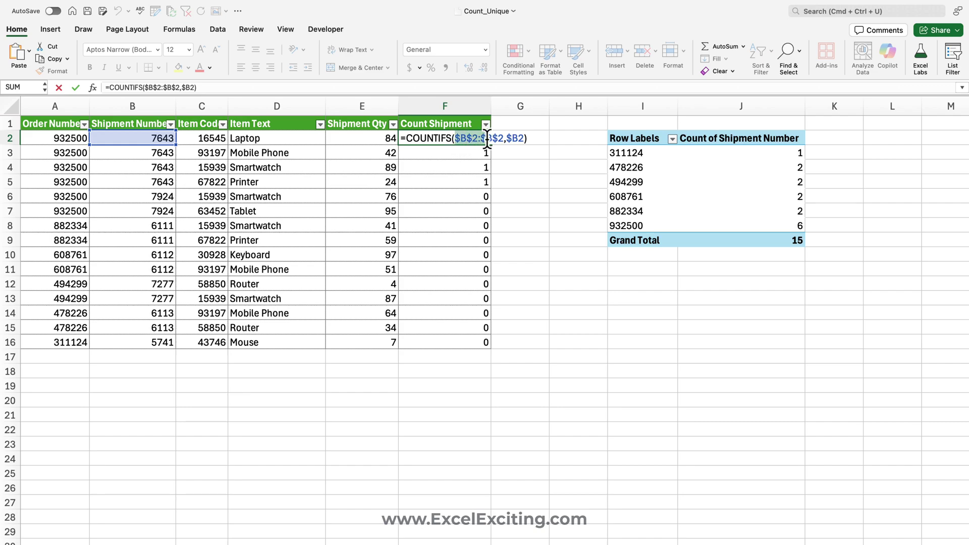
drag(487, 139, 501, 140)
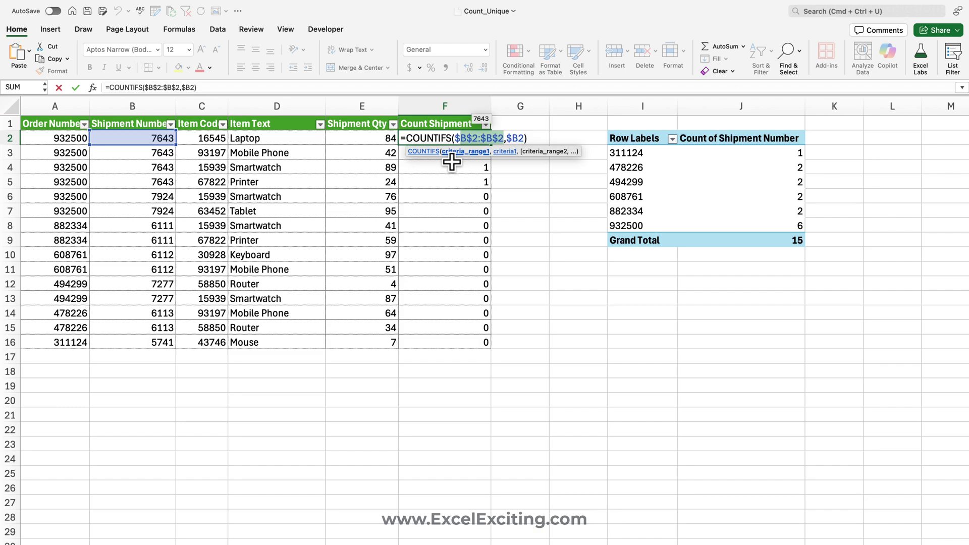
key(ctrl+Return)
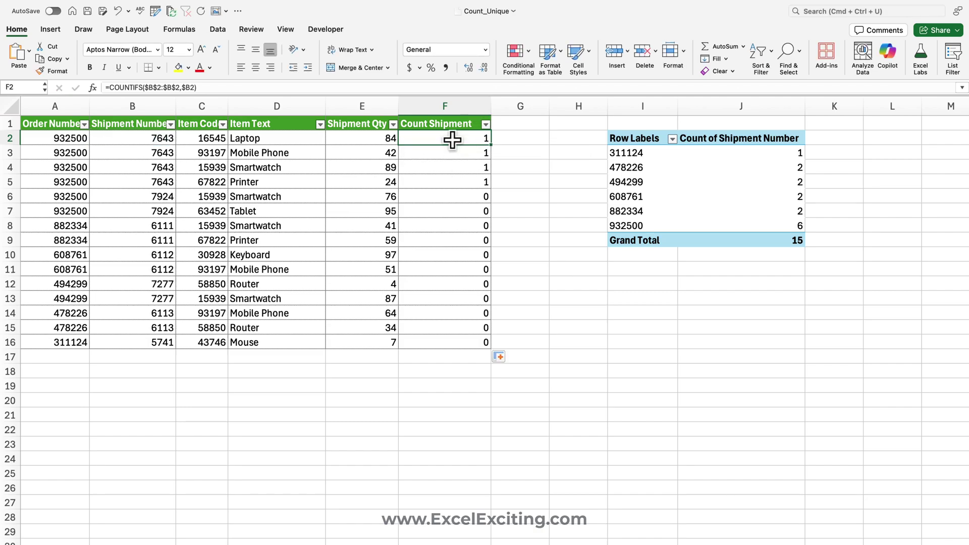
Change F2 to =COUNTIFS($B$2:B2,$B2) and fill it down to F16
double_click(452, 140)
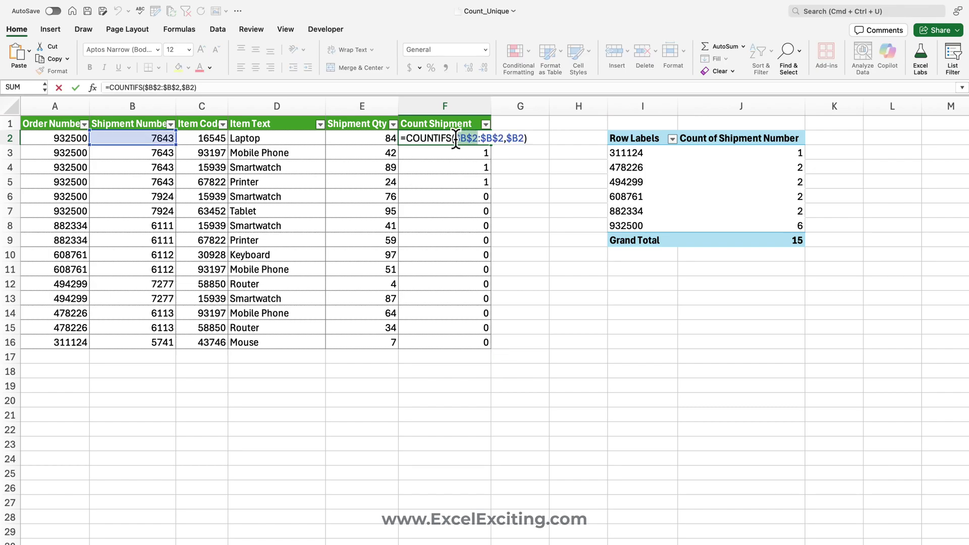
drag(455, 140, 486, 139)
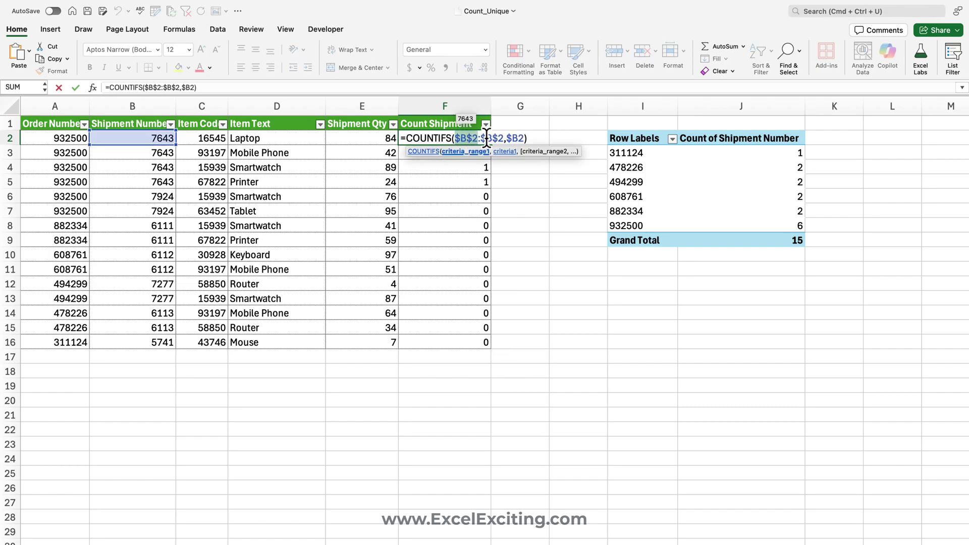
click(486, 137)
key(BackSpace)
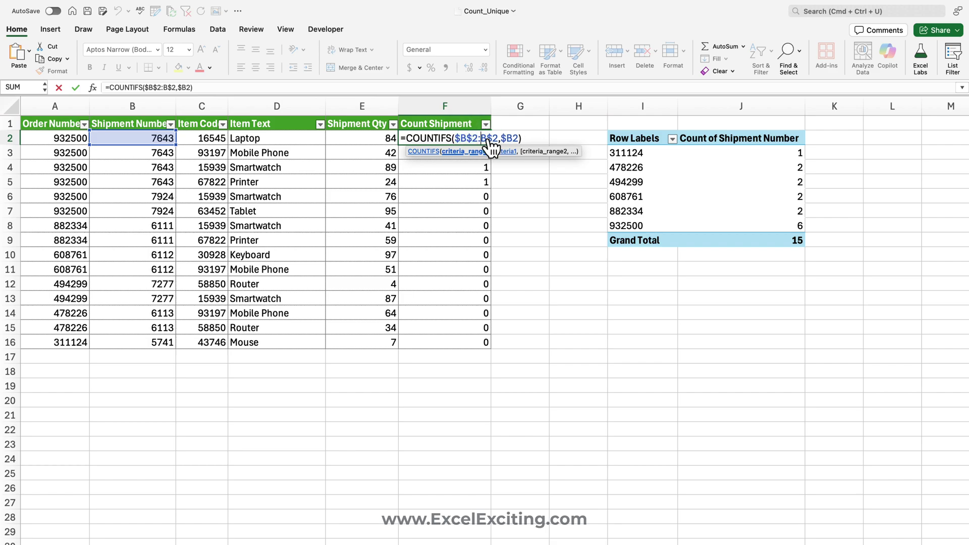
key(BackSpace)
key(Return)
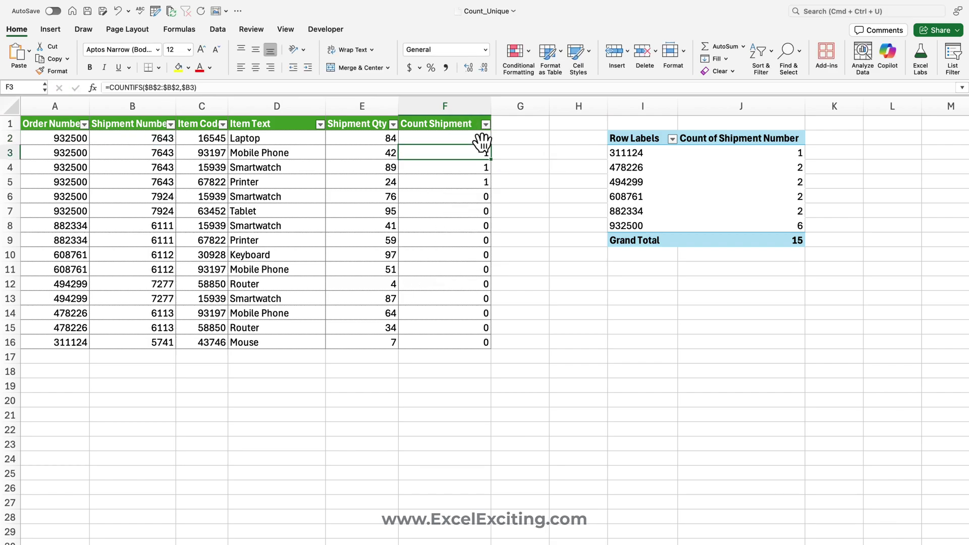
click(476, 134)
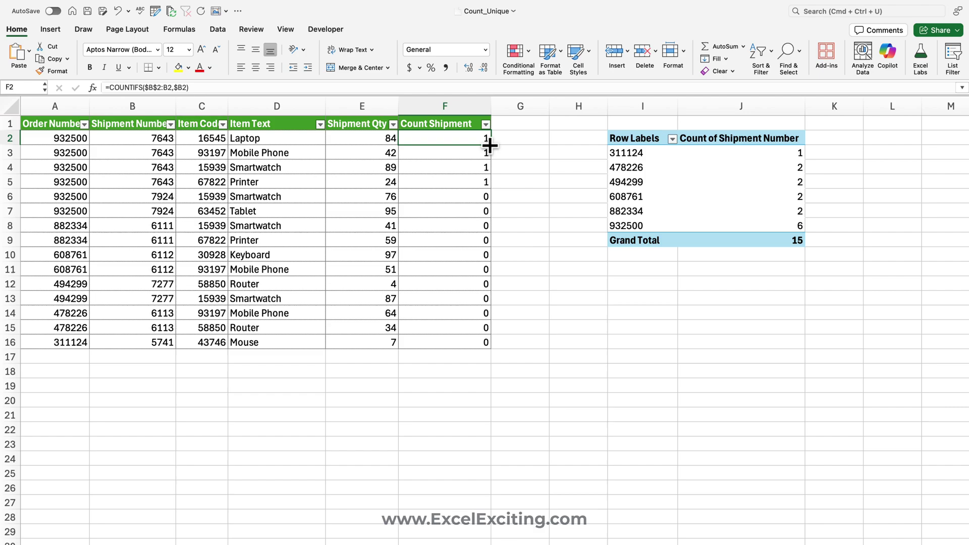
drag(489, 146, 491, 348)
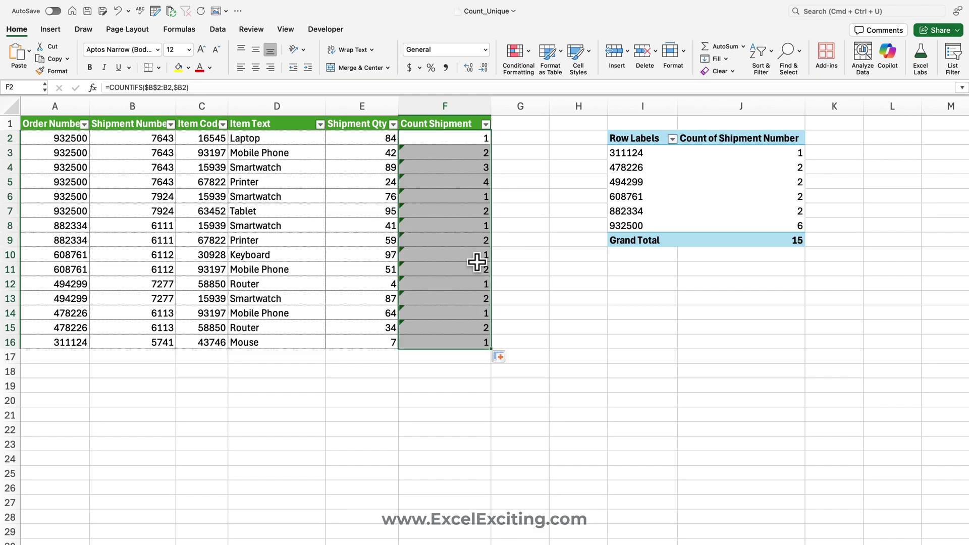
Inspect the F2, F3 and F5 formulas to confirm their expanding ranges
click(461, 137)
double_click(460, 137)
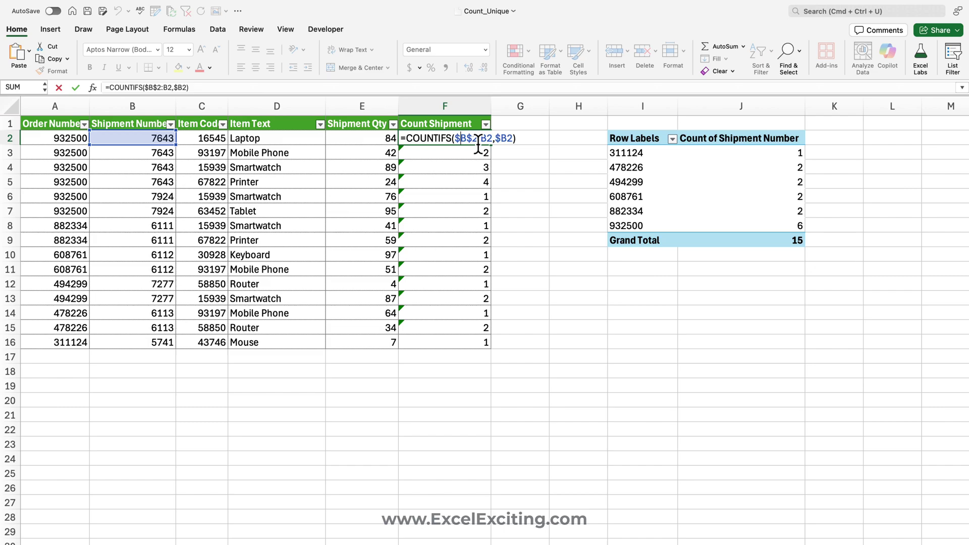
click(432, 152)
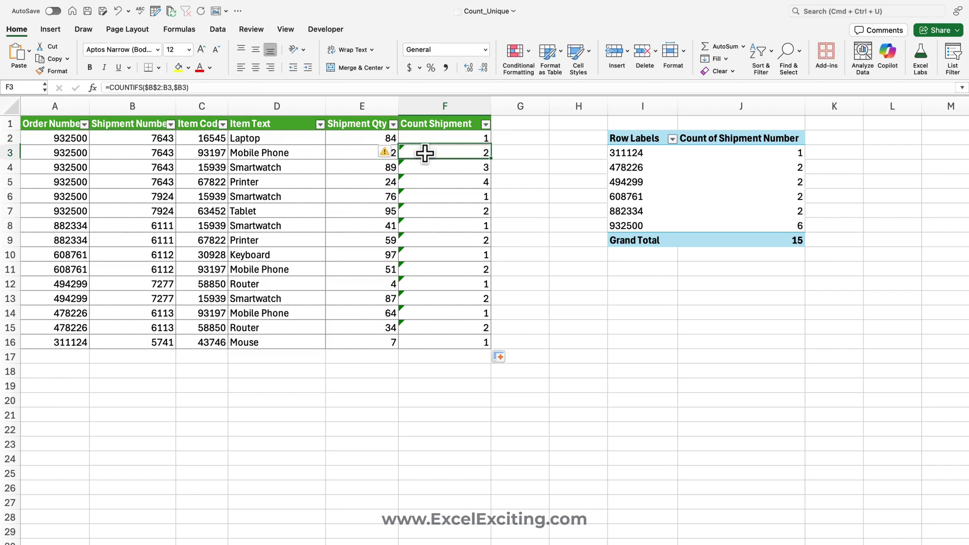
double_click(427, 152)
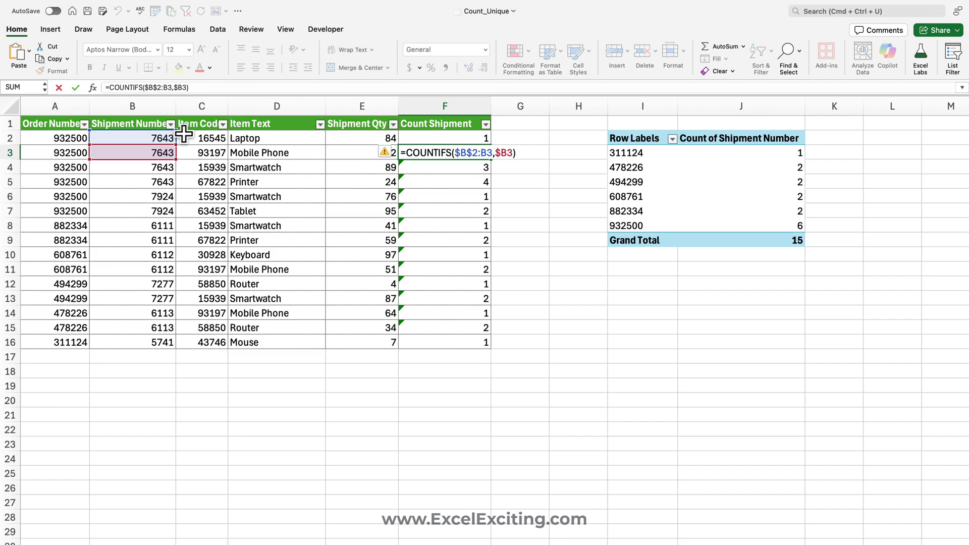
drag(184, 134, 183, 156)
key(Return)
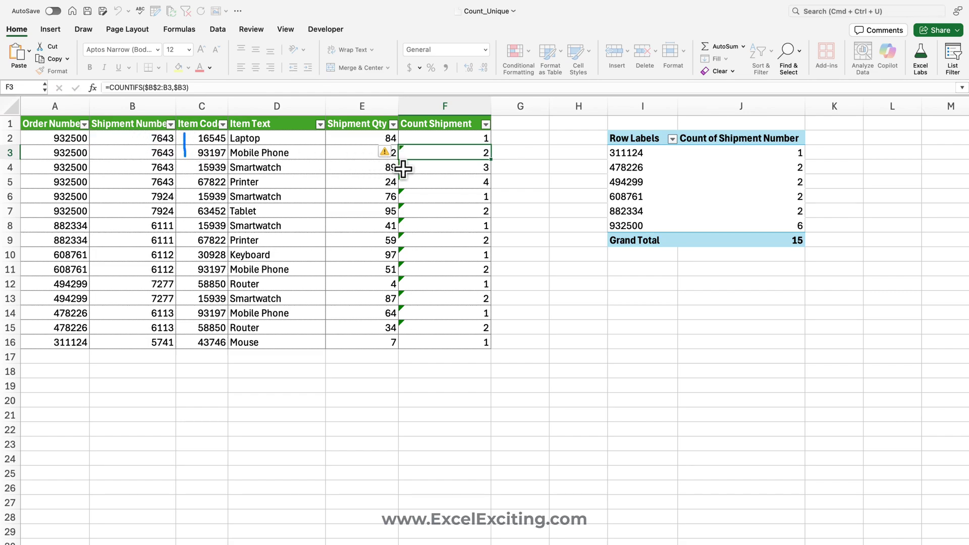
click(441, 187)
double_click(442, 187)
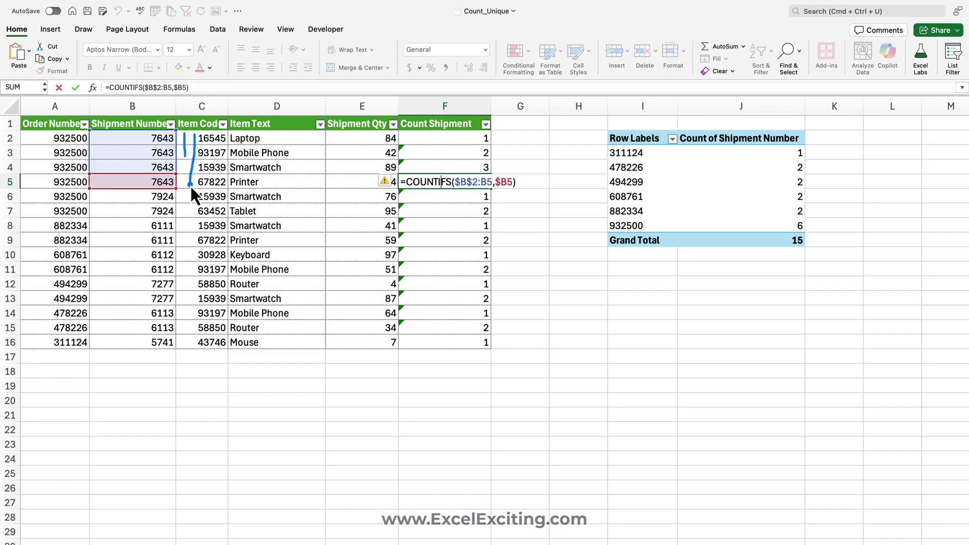
key(Escape)
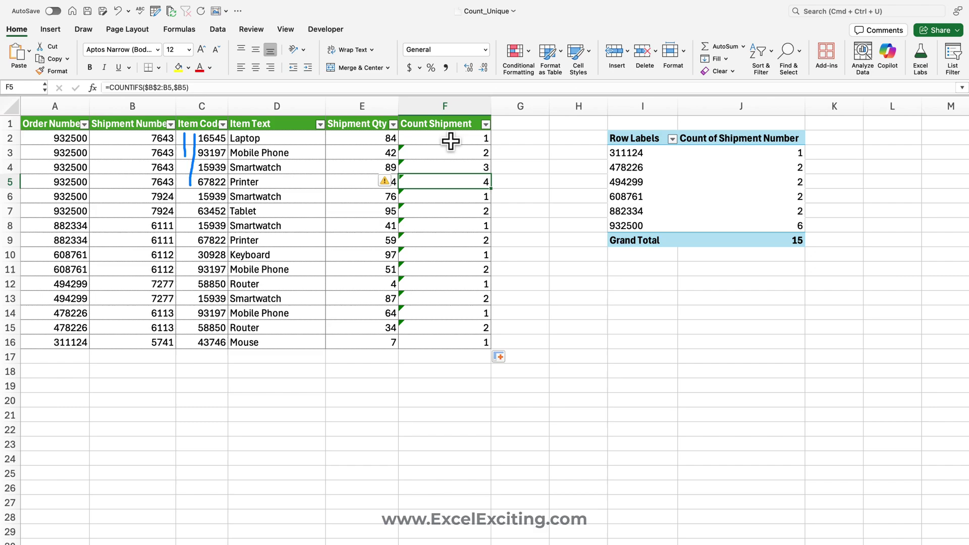
click(451, 141)
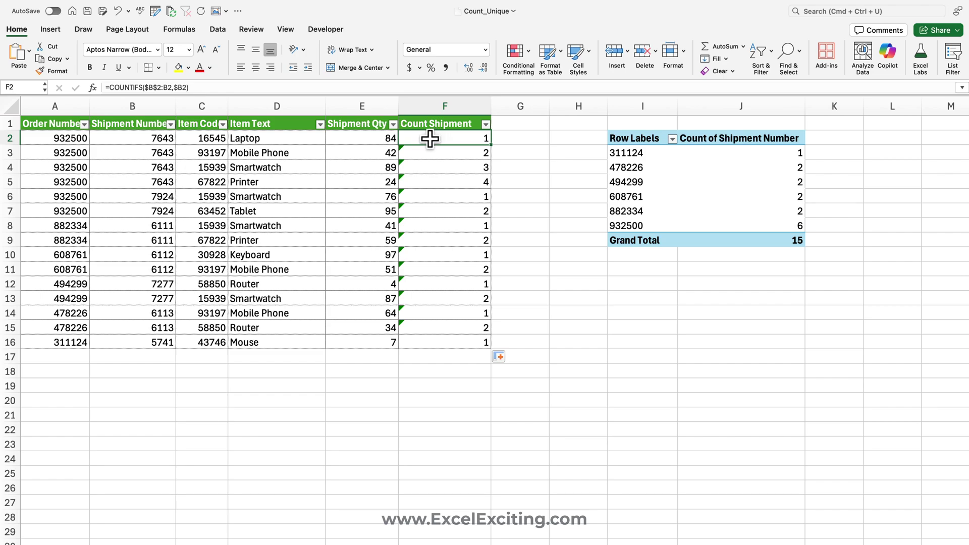
Change F2 to =IF(COUNTIFS($B$2:B2,$B2)=1,1,0) and fill it down the column
double_click(430, 137)
click(406, 138)
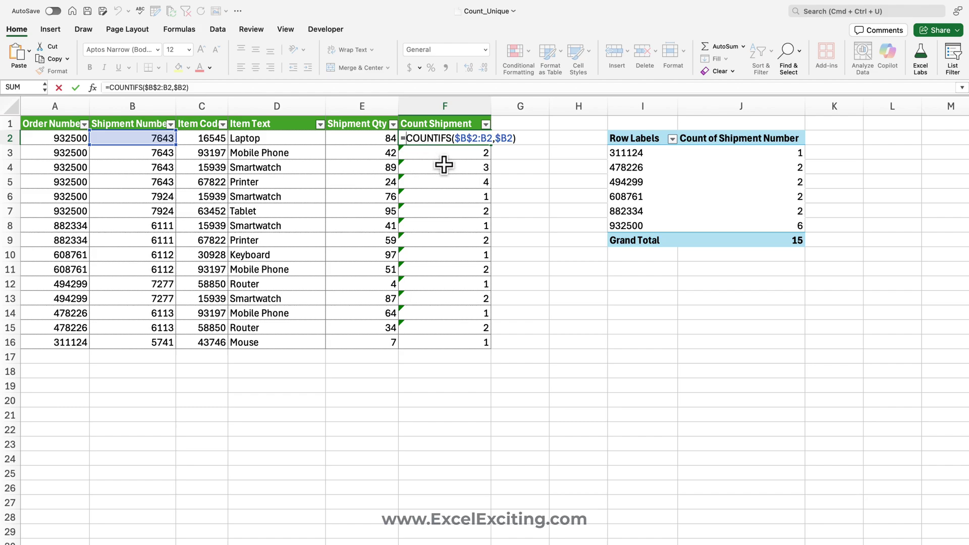
text(IF()
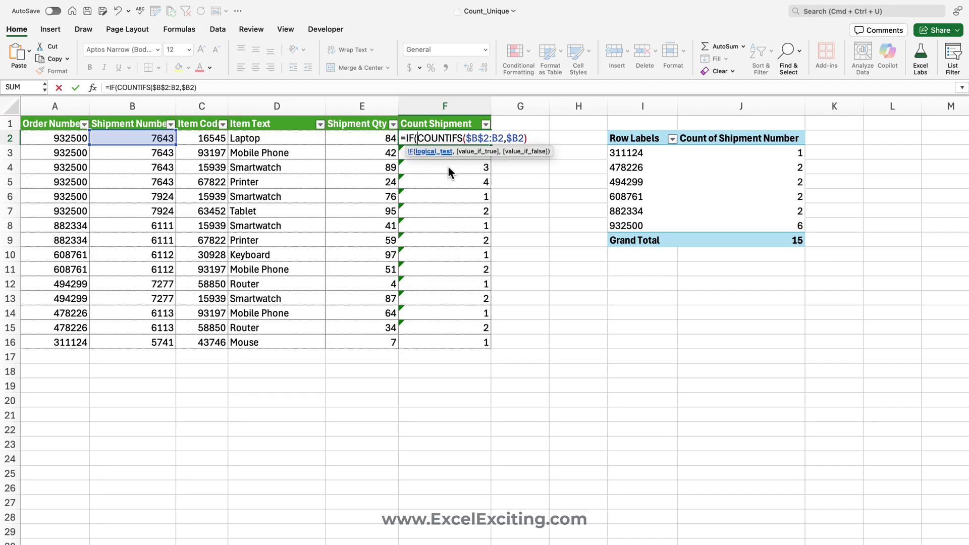
text(=1,1,0))
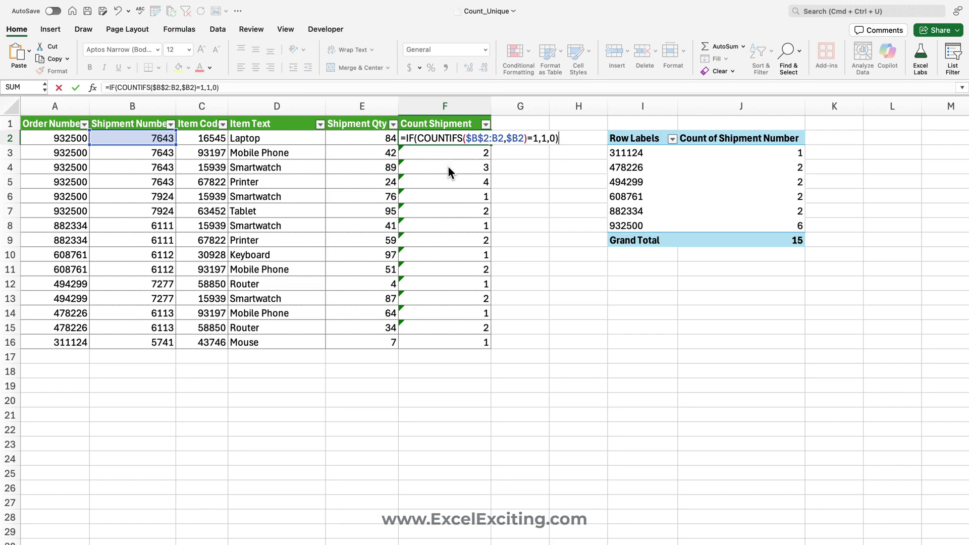
key(Return)
click(461, 138)
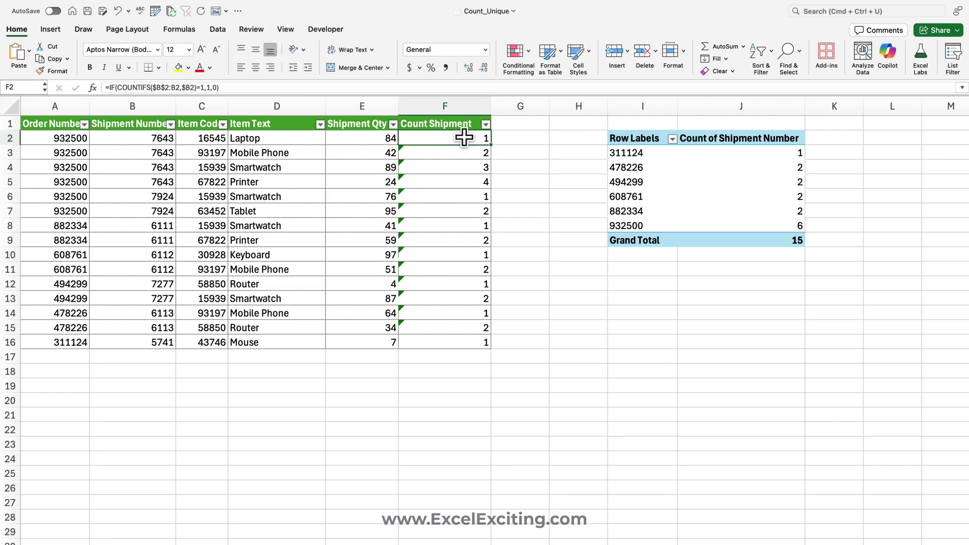
double_click(490, 145)
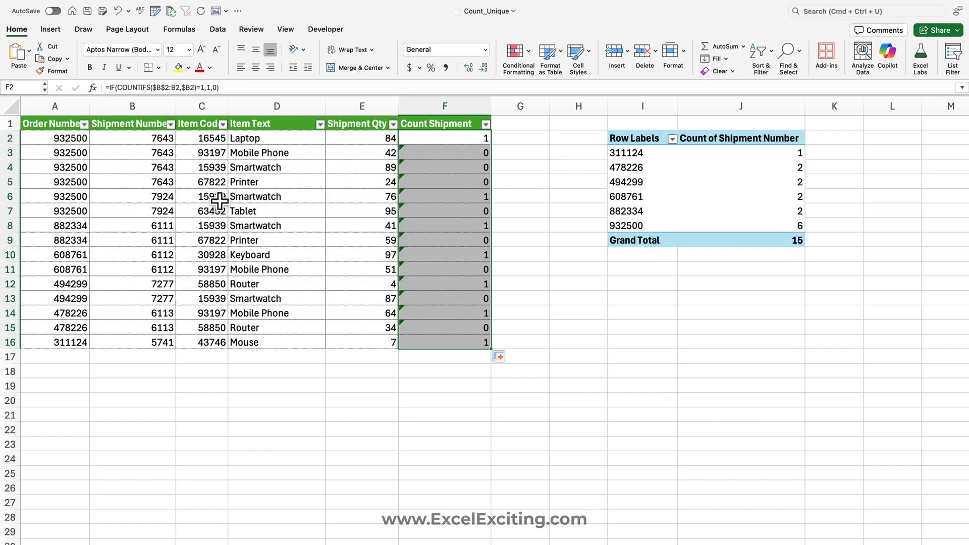
Add Count Shipment to the pivot's Values and refresh the pivot table
click(616, 182)
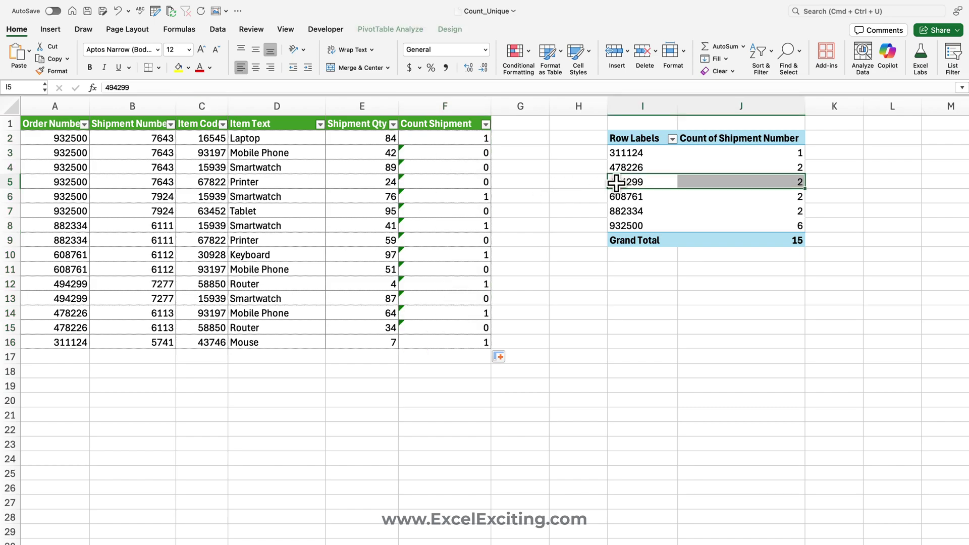
click(410, 31)
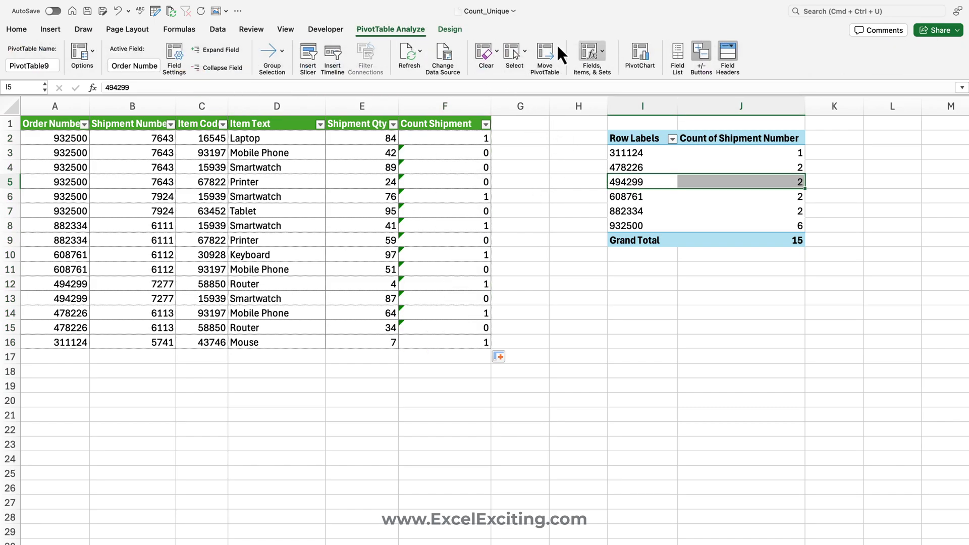
click(675, 52)
drag(847, 212, 943, 435)
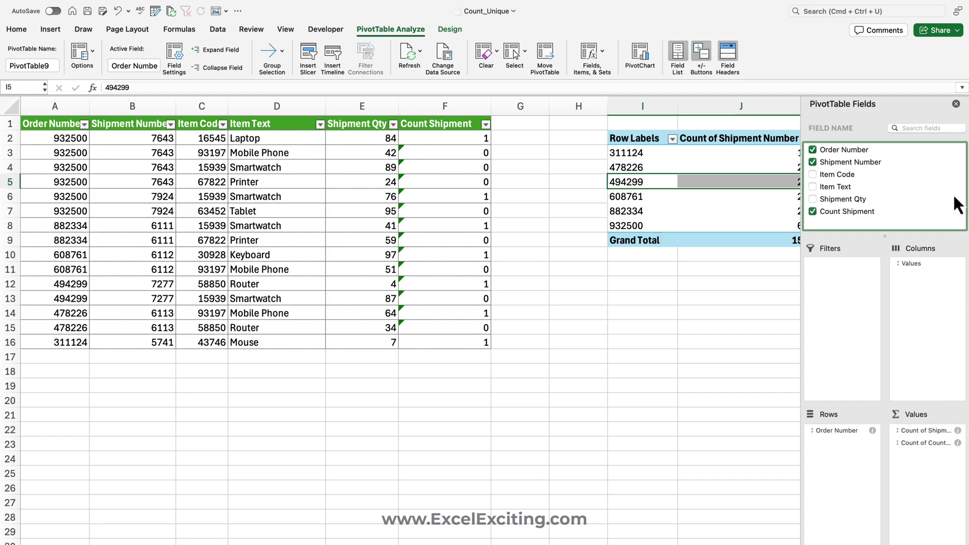
click(956, 103)
click(849, 163)
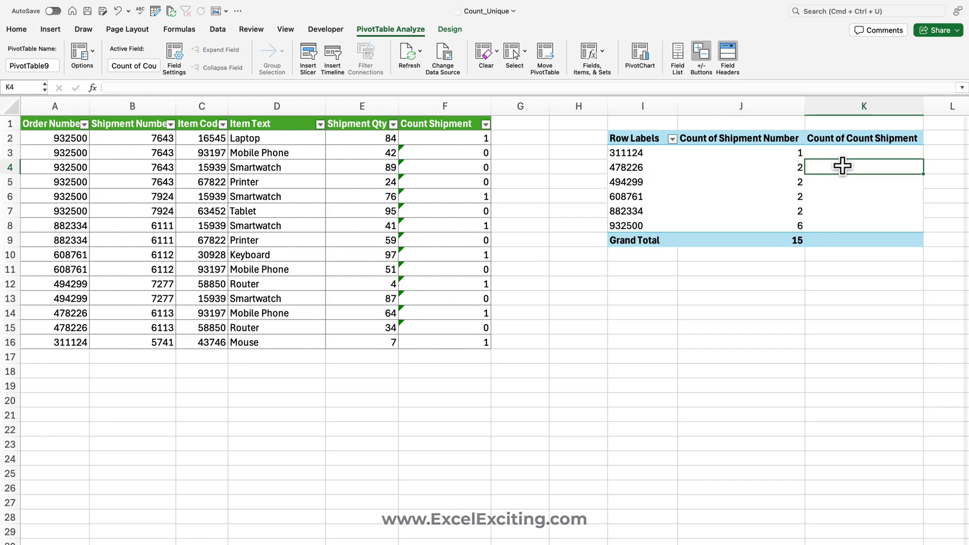
right_click(841, 165)
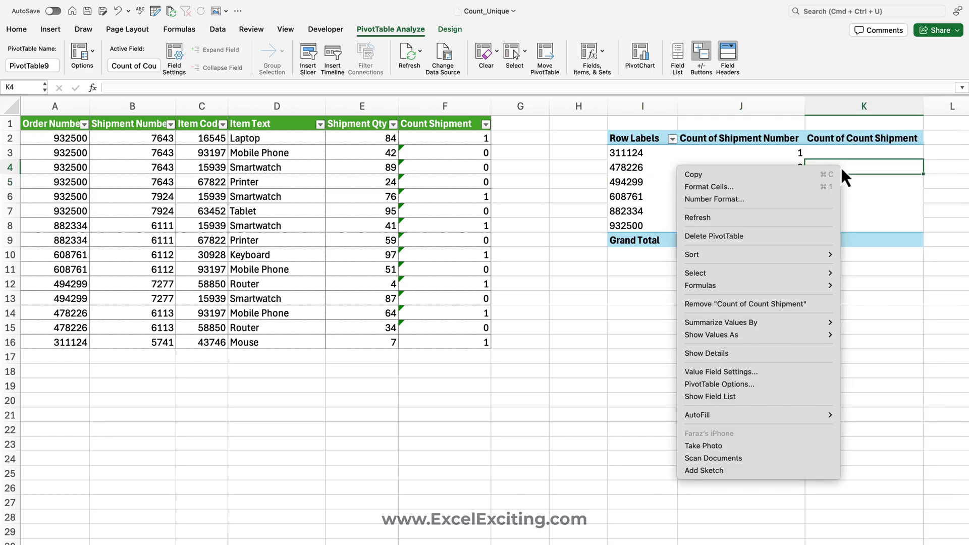
click(759, 217)
Check order 932500's counts, then reopen the field list at the Count of Count Shipment field
click(897, 214)
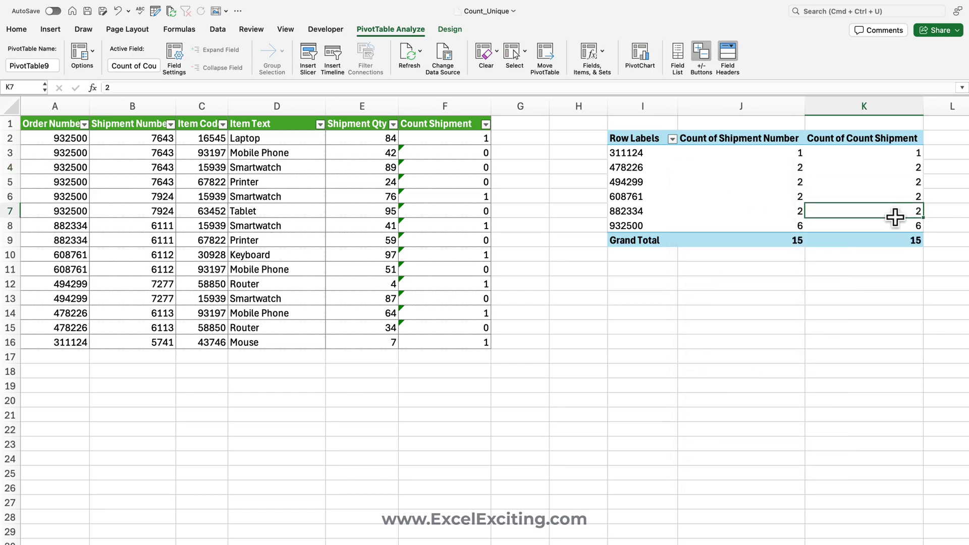
click(832, 225)
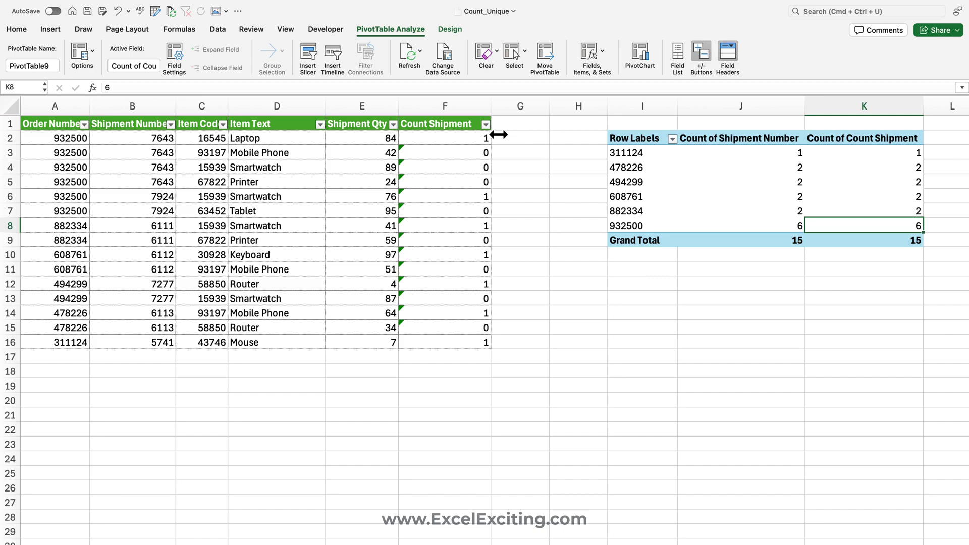
click(848, 180)
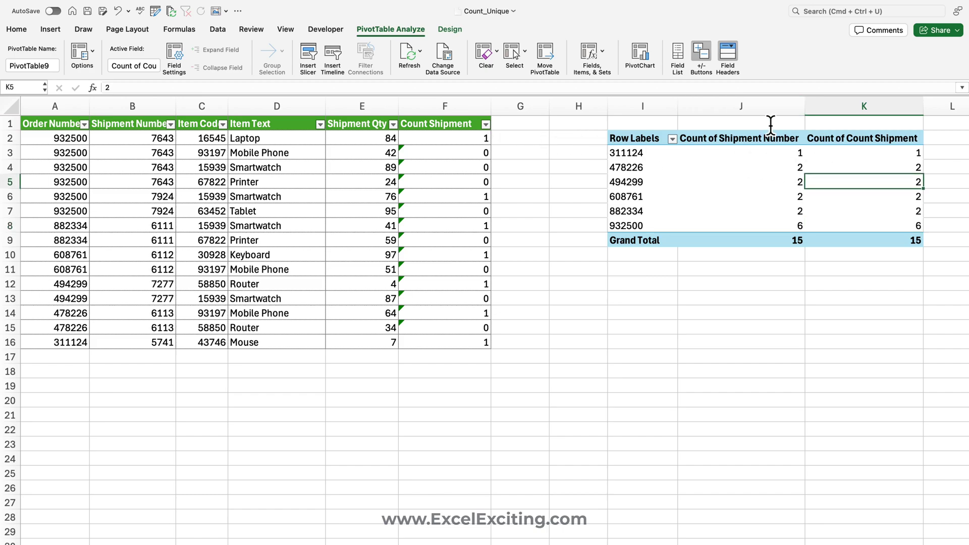
click(677, 66)
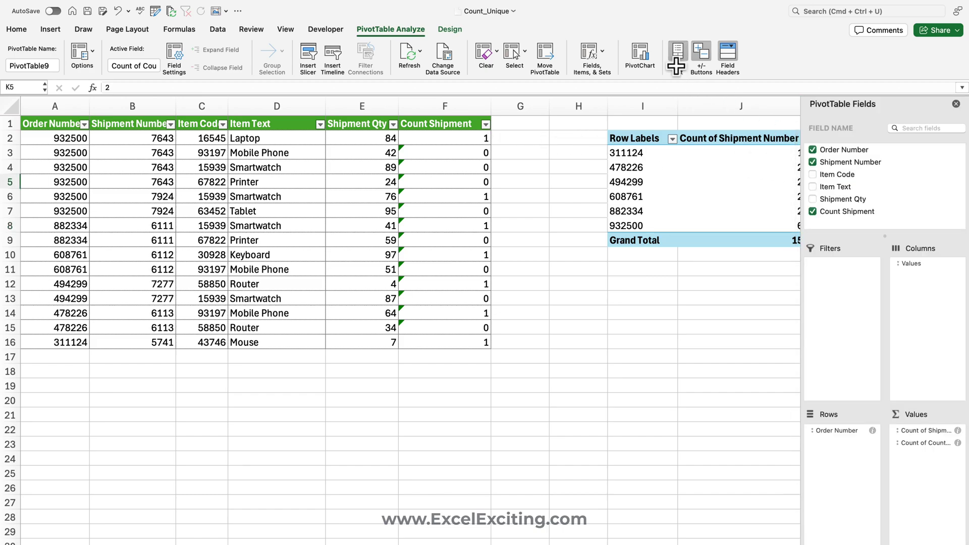
drag(941, 444, 942, 444)
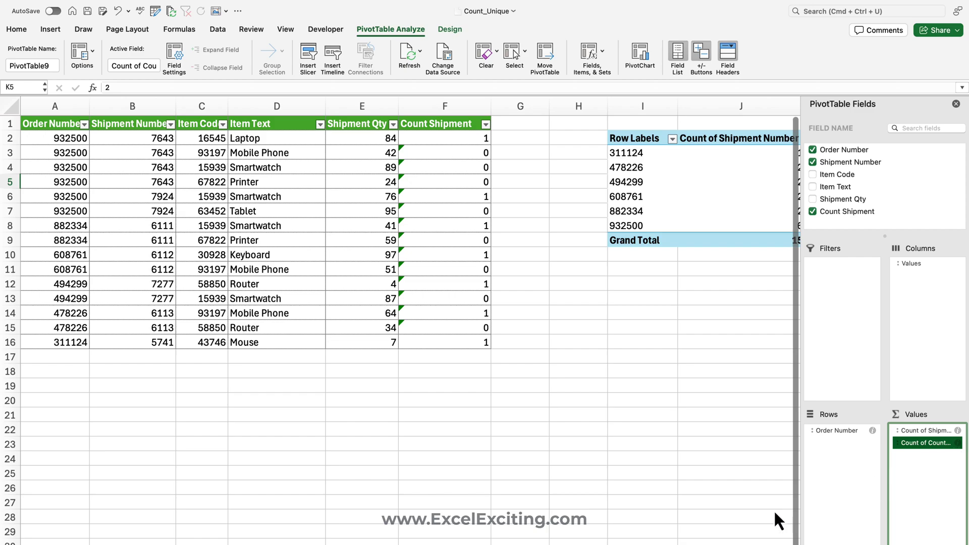
scroll(774, 519, right, 5)
scroll(453, 543, left, 4)
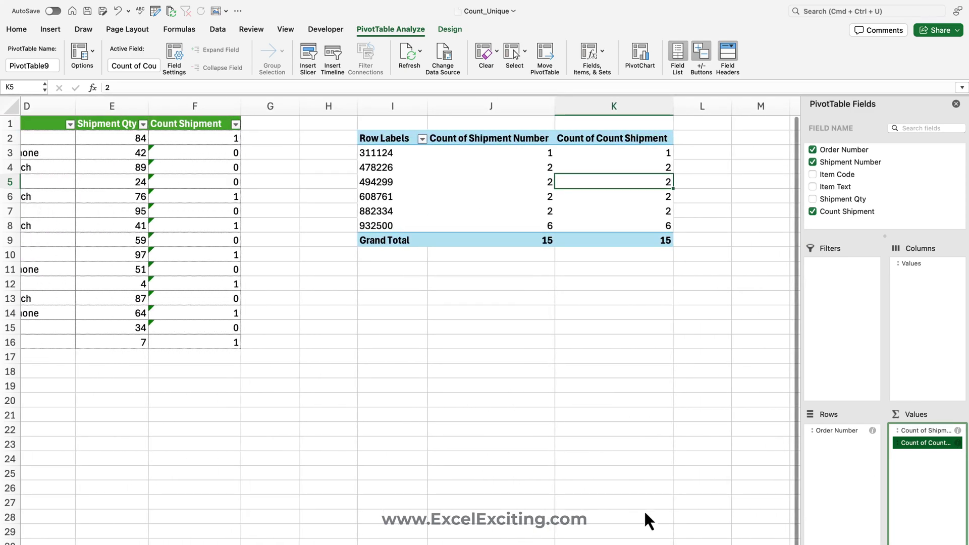
Switch Count of Count Shipment to Sum, showing 2 for order 932500, and close the field list
click(954, 443)
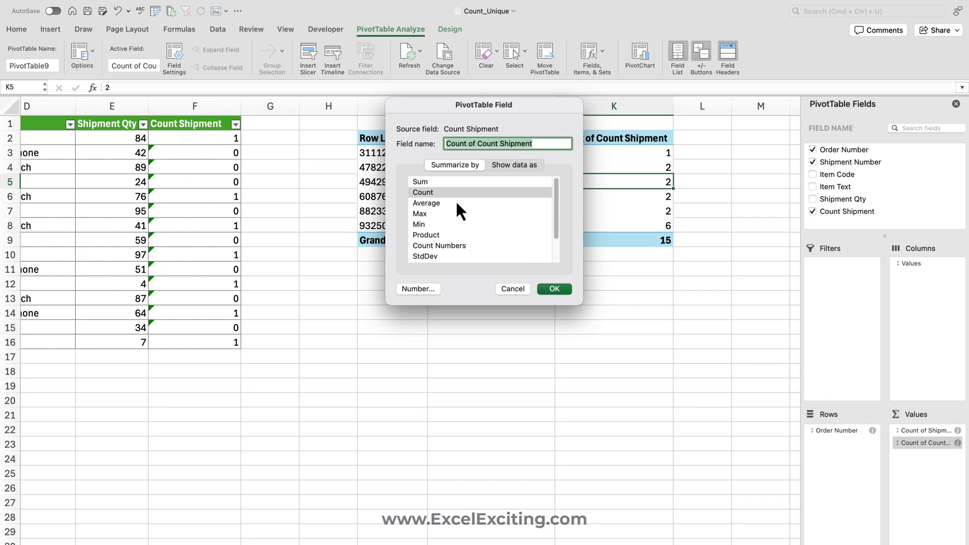
click(421, 184)
click(550, 291)
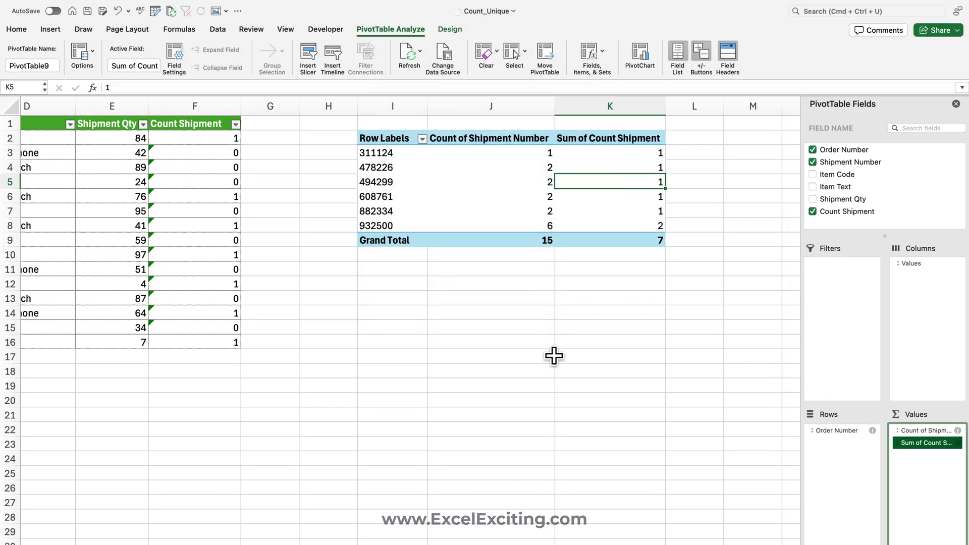
scroll(571, 490, left, 5)
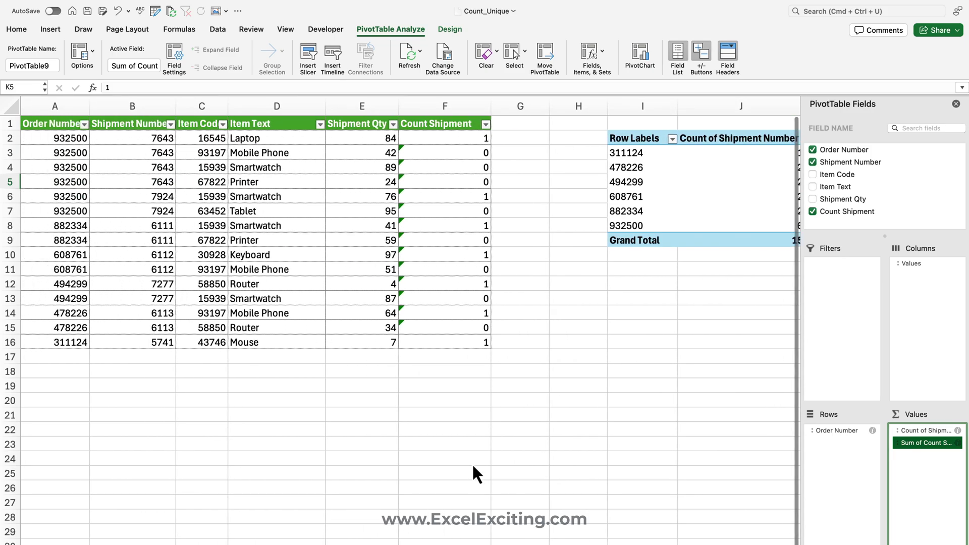
click(957, 103)
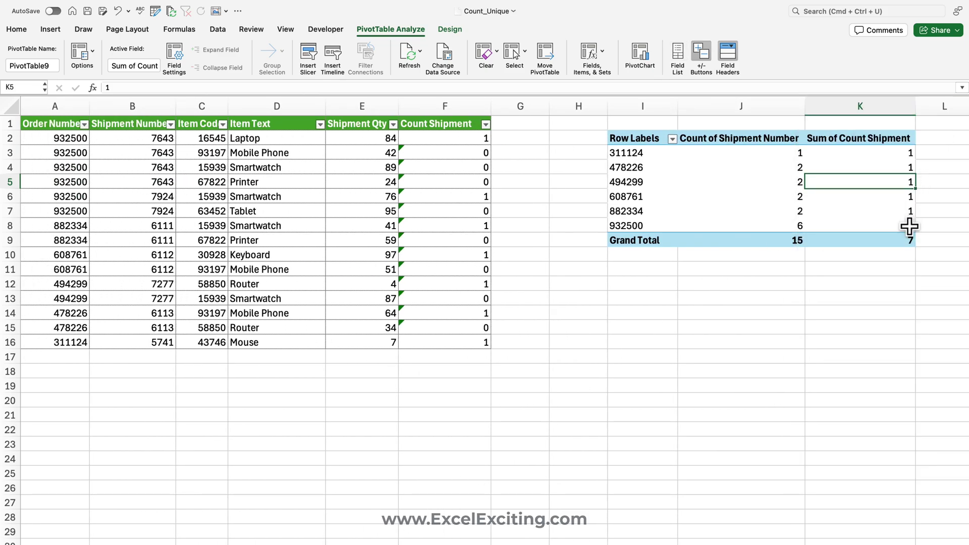
drag(909, 225, 645, 226)
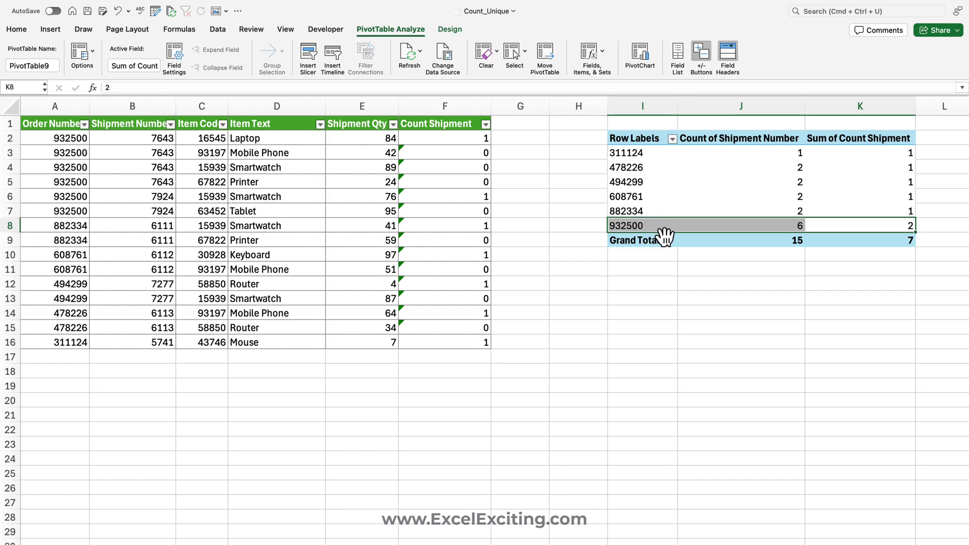
click(659, 229)
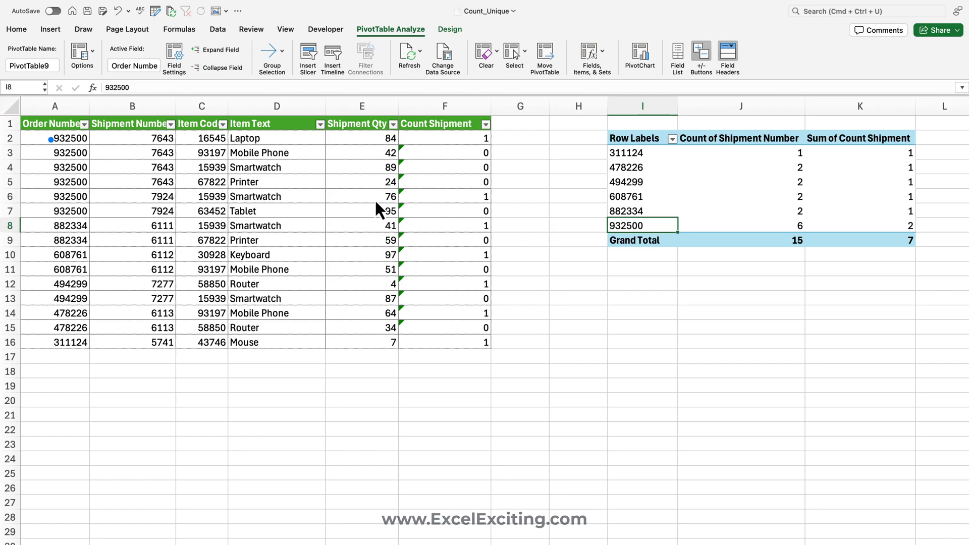
mouse_move(23, 132)
mouse_down()
mouse_move(404, 223)
mouse_move(487, 219)
mouse_up()
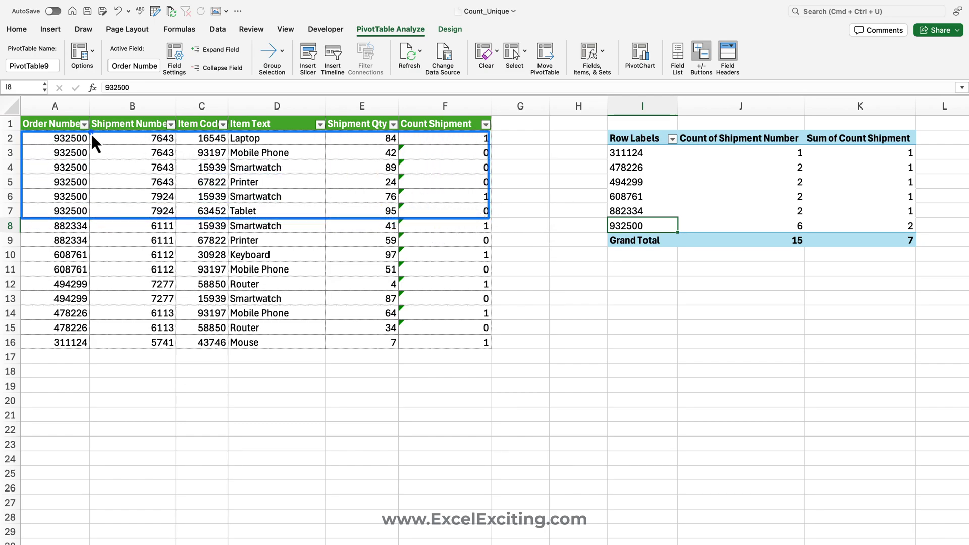
mouse_move(91, 132)
mouse_down()
mouse_move(356, 182)
mouse_move(485, 187)
mouse_up()
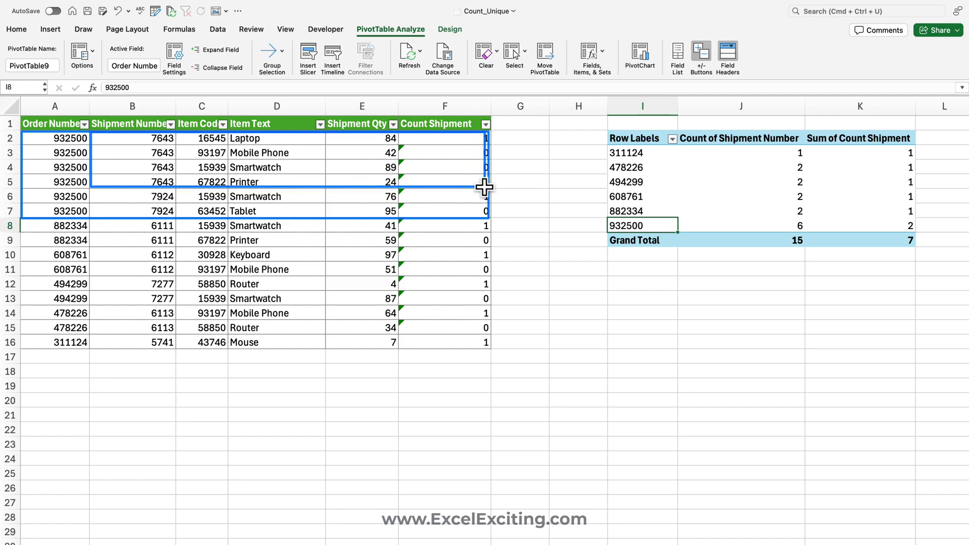
drag(93, 190, 486, 213)
mouse_move(607, 218)
mouse_down()
mouse_move(752, 233)
mouse_move(916, 231)
mouse_up()
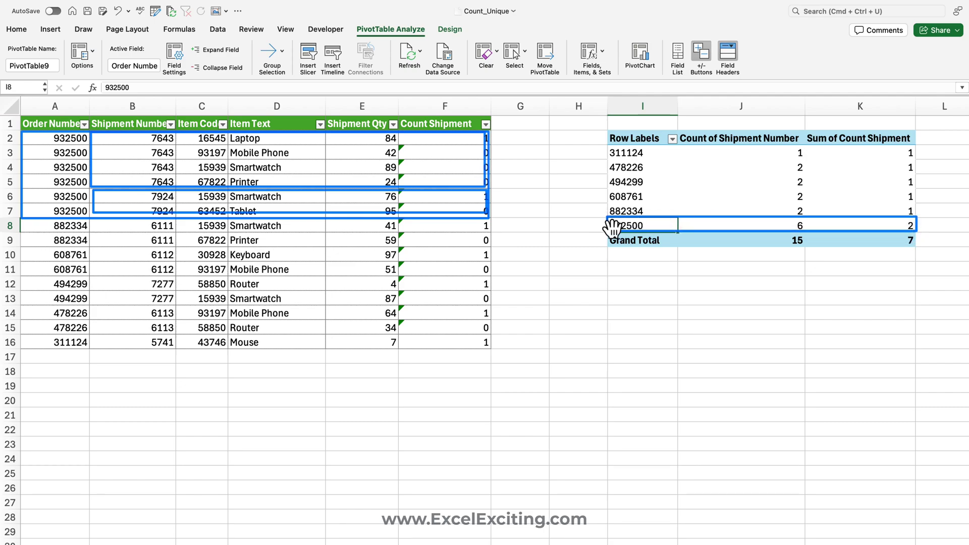
drag(553, 198, 492, 169)
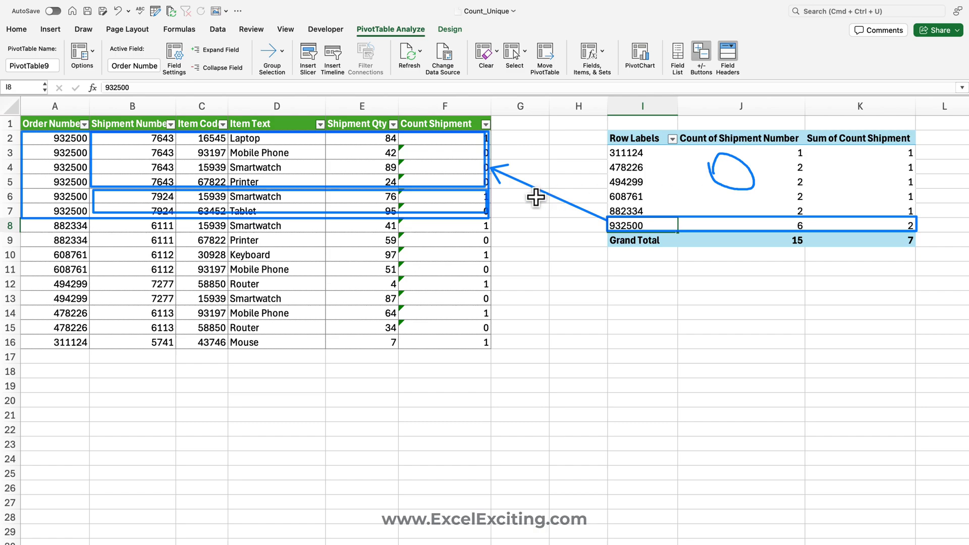
Change the Keyboard row's shipment number in B10 from 6112 to 6110
click(170, 255)
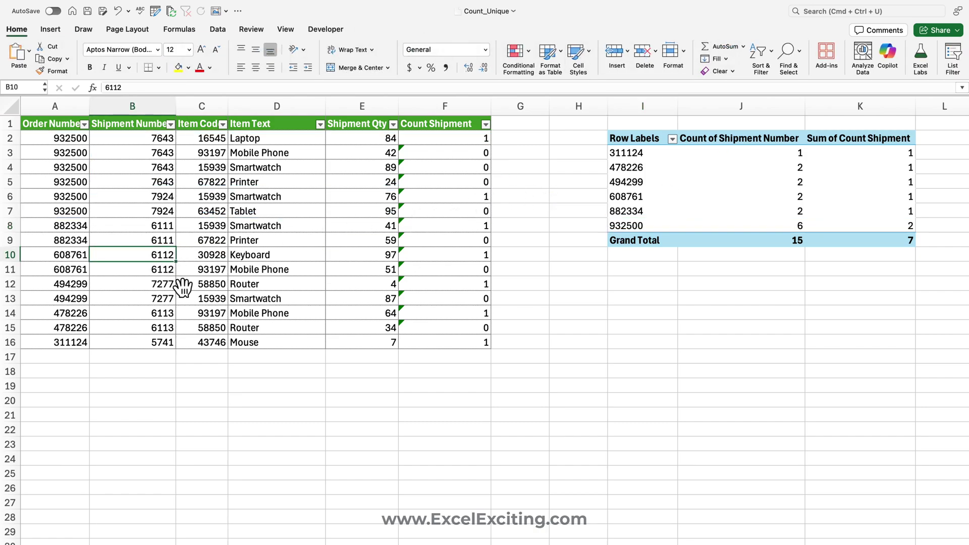
double_click(168, 255)
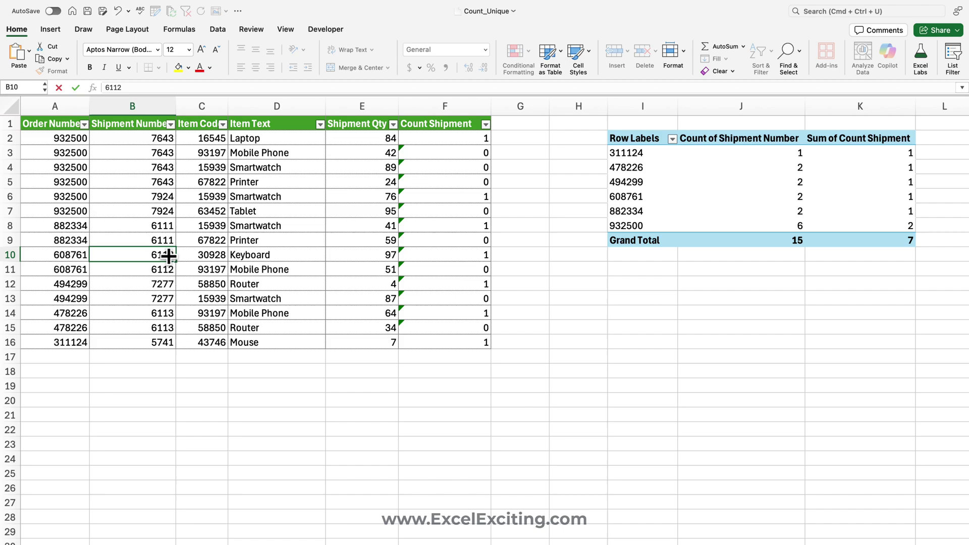
key(BackSpace)
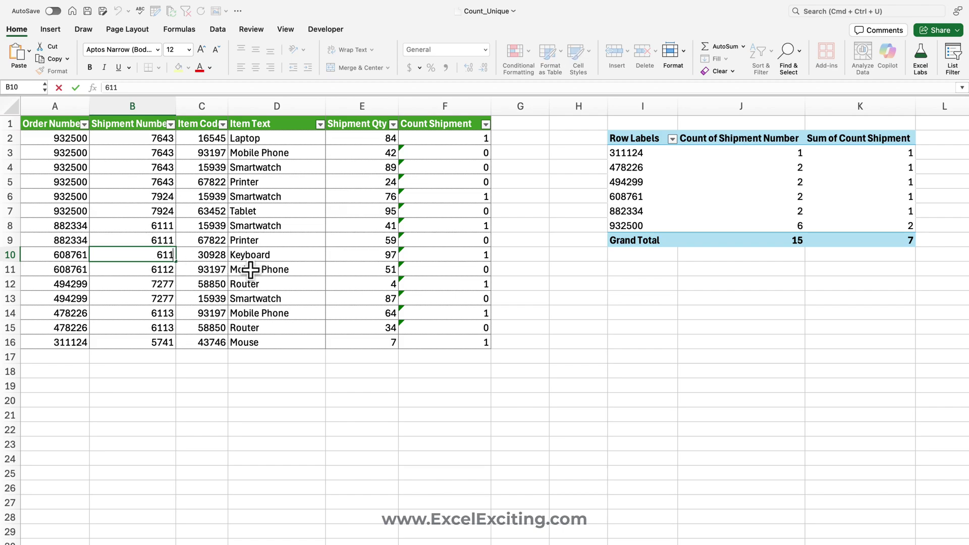
text(0)
key(Return)
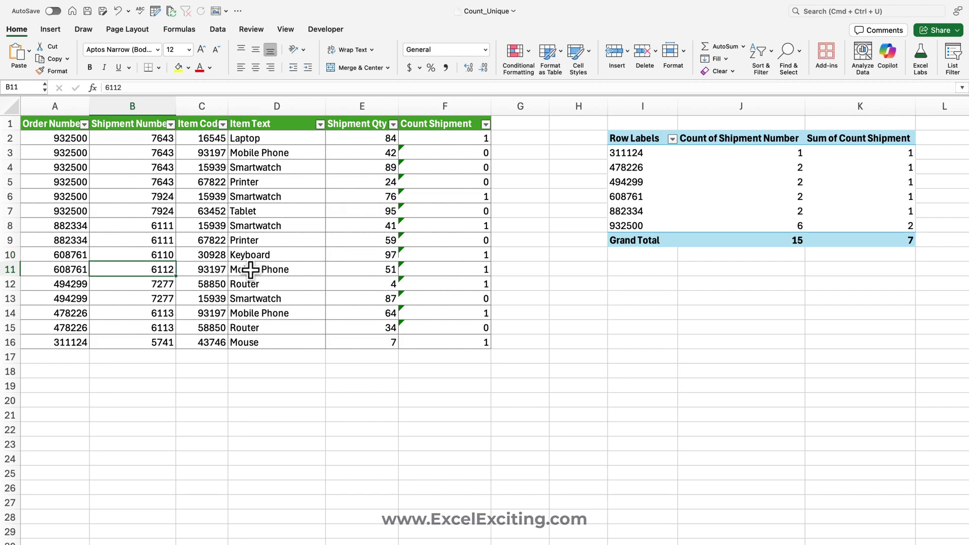
Refresh the pivot table and check order 608761's unique shipment sum of 2
right_click(773, 168)
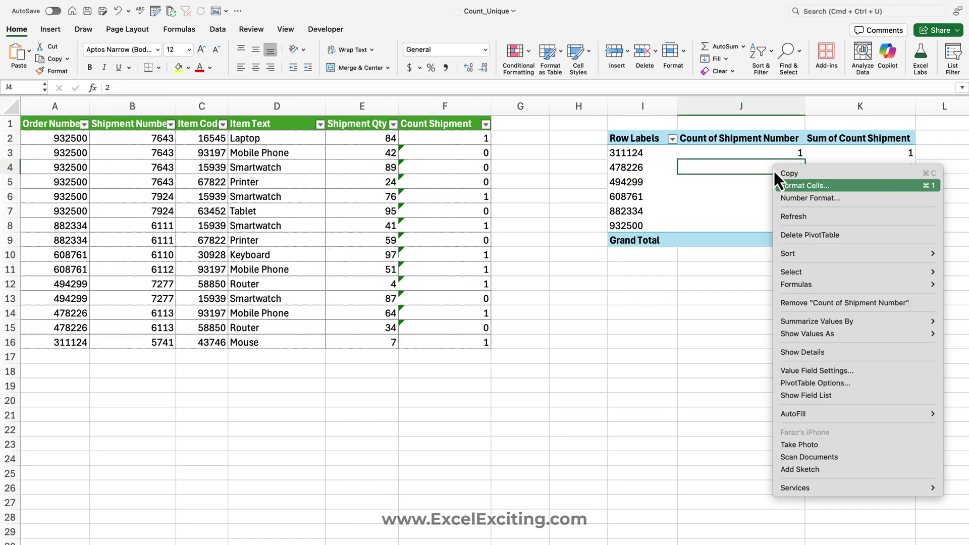
click(787, 218)
click(907, 201)
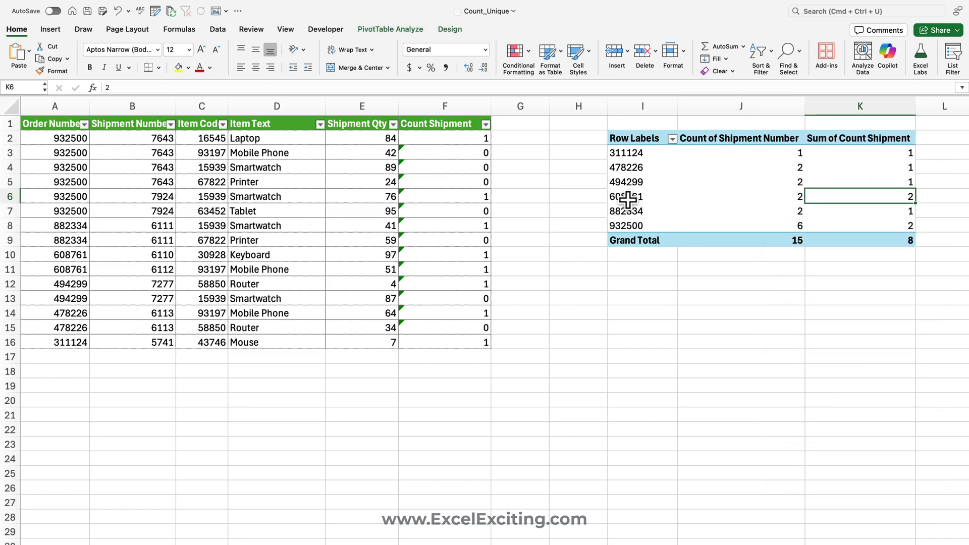
drag(625, 201, 880, 198)
click(870, 198)
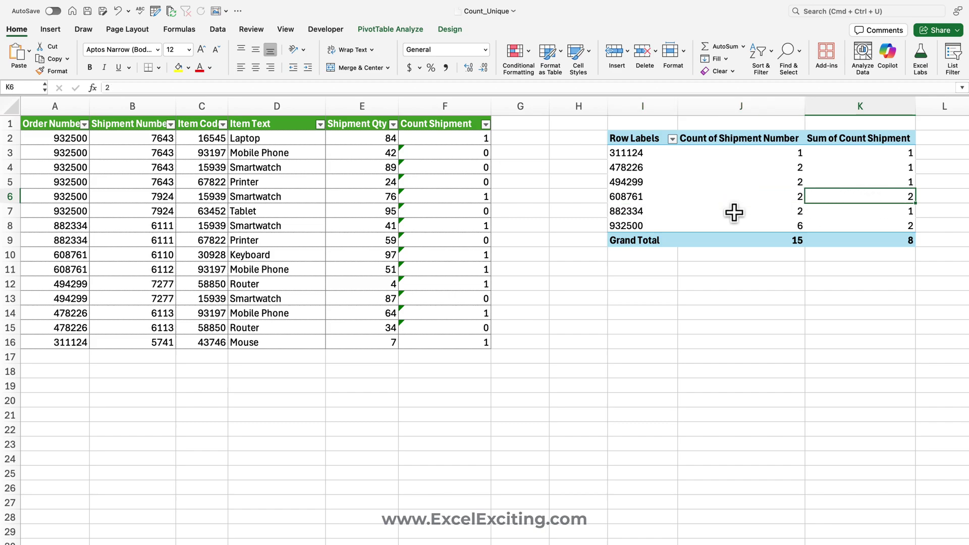